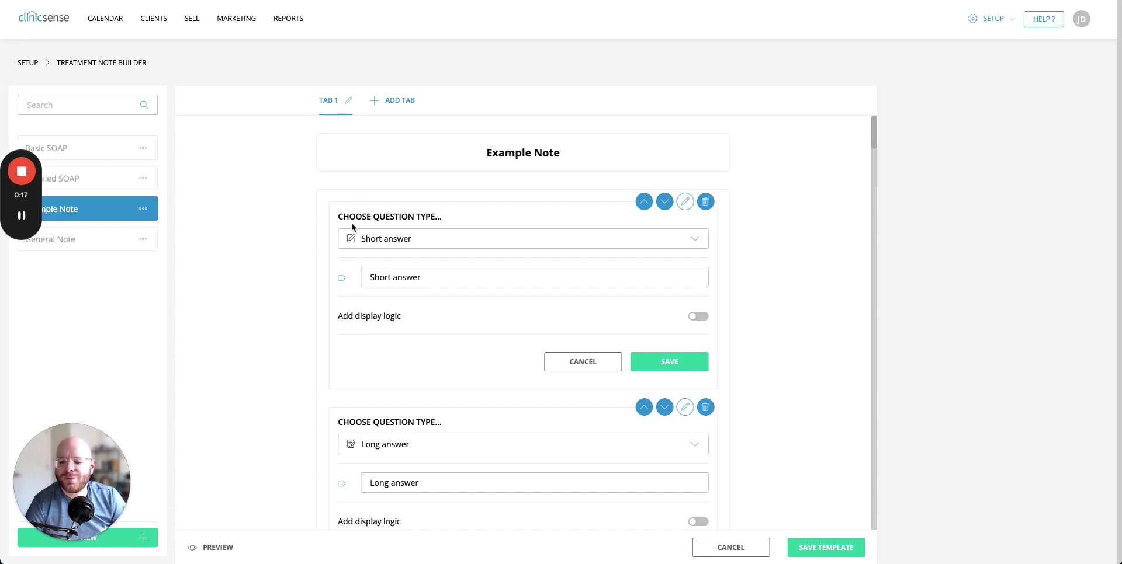
Step: Compare the Short answer and Long answer questions in the template builder with their fields in the treatment note
left_click_drag(433, 273, 336, 279)
left_click(397, 264)
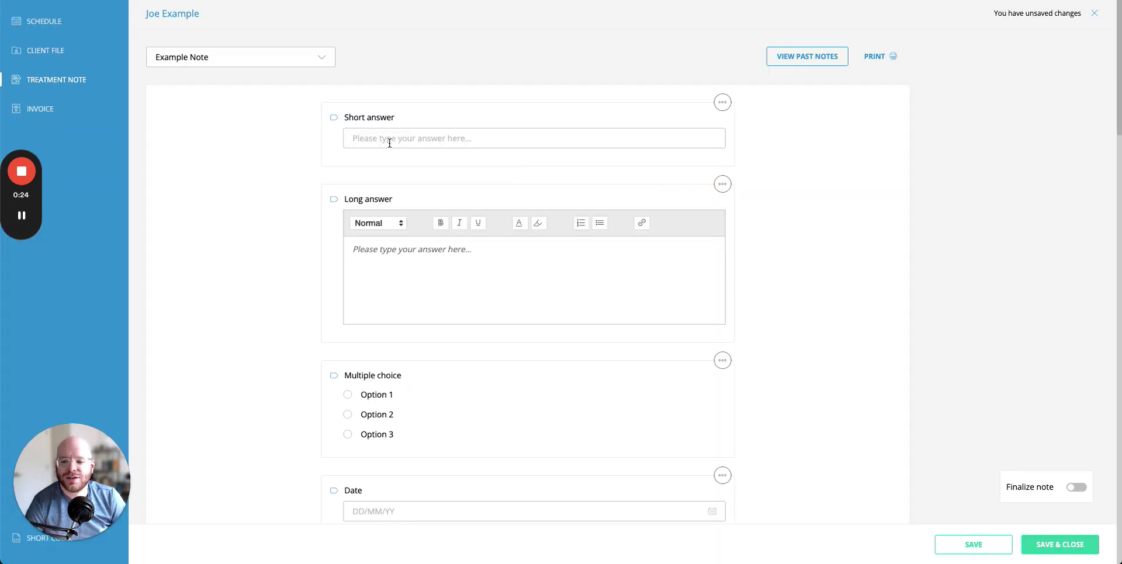
left_click(390, 140)
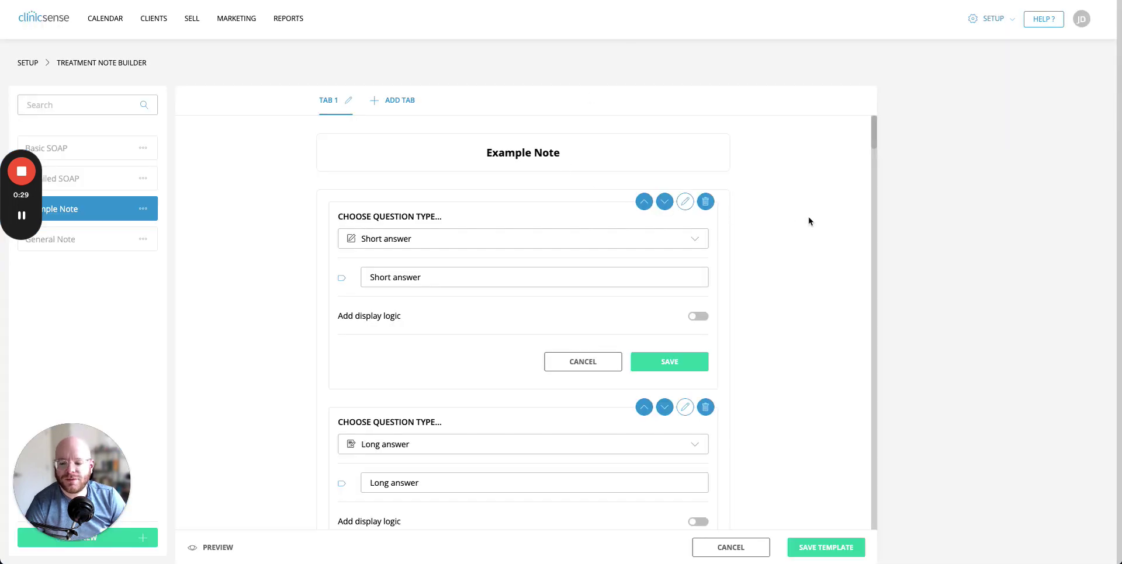
scroll(809, 222, "down", 3)
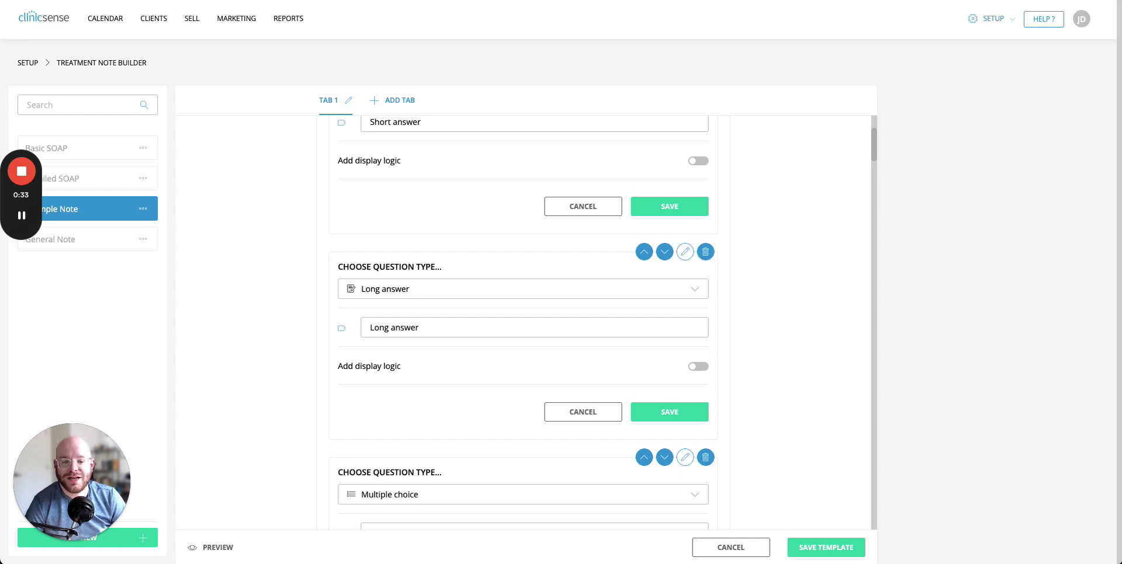
key("ctrl+Tab")
left_click(469, 279)
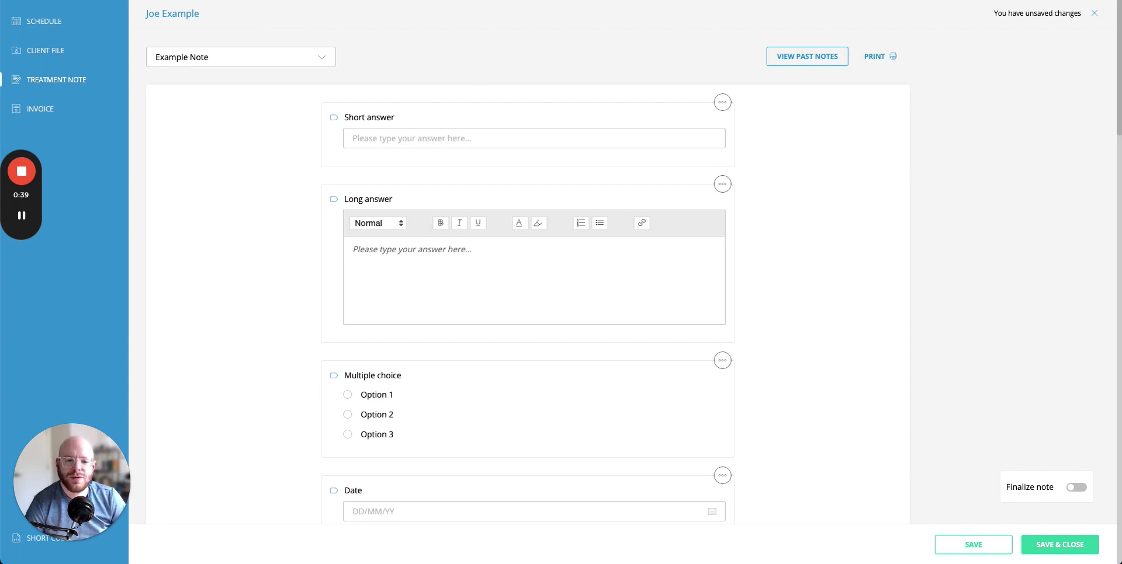
key("ctrl+shift+Tab")
Step: Add a blank answer choice after Option 3 in the template's Multiple choice question, reorder it, and remove it
scroll(839, 182, "down", 5)
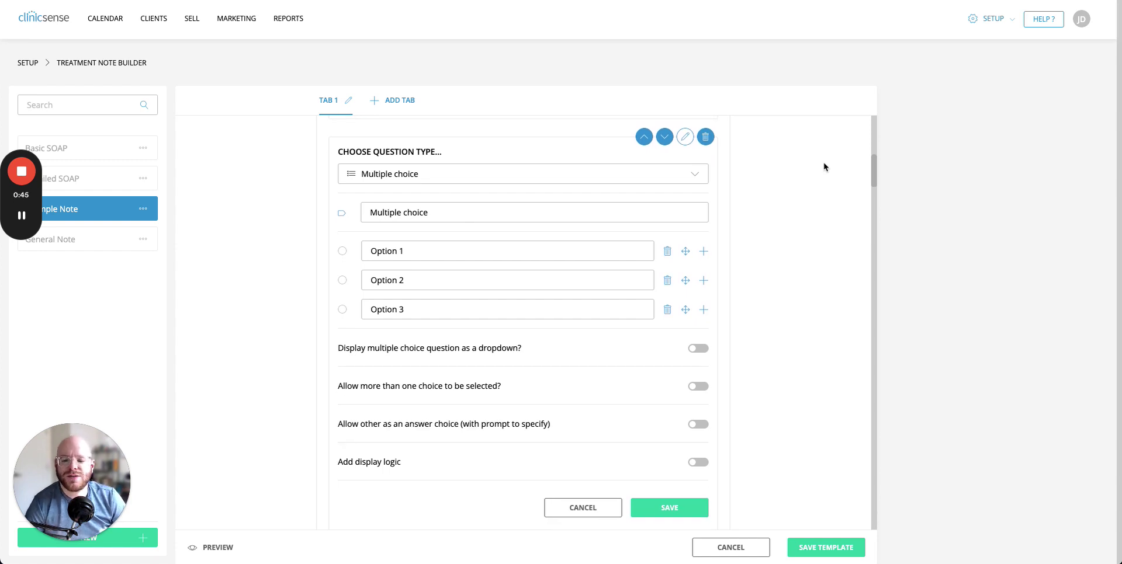
left_click(704, 312)
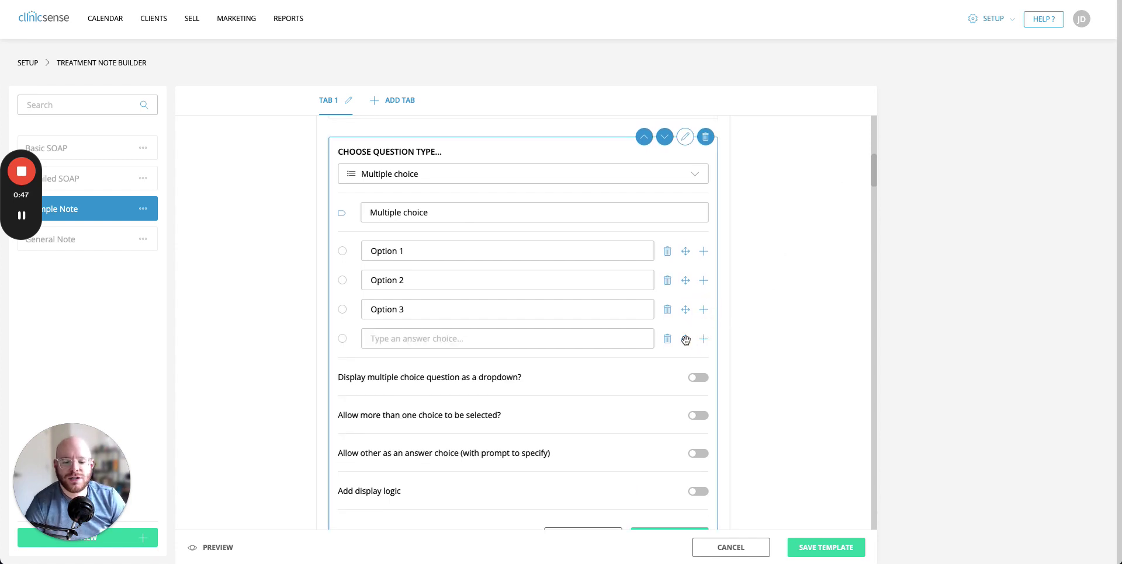
left_click_drag(686, 341, 684, 275)
left_click(666, 314)
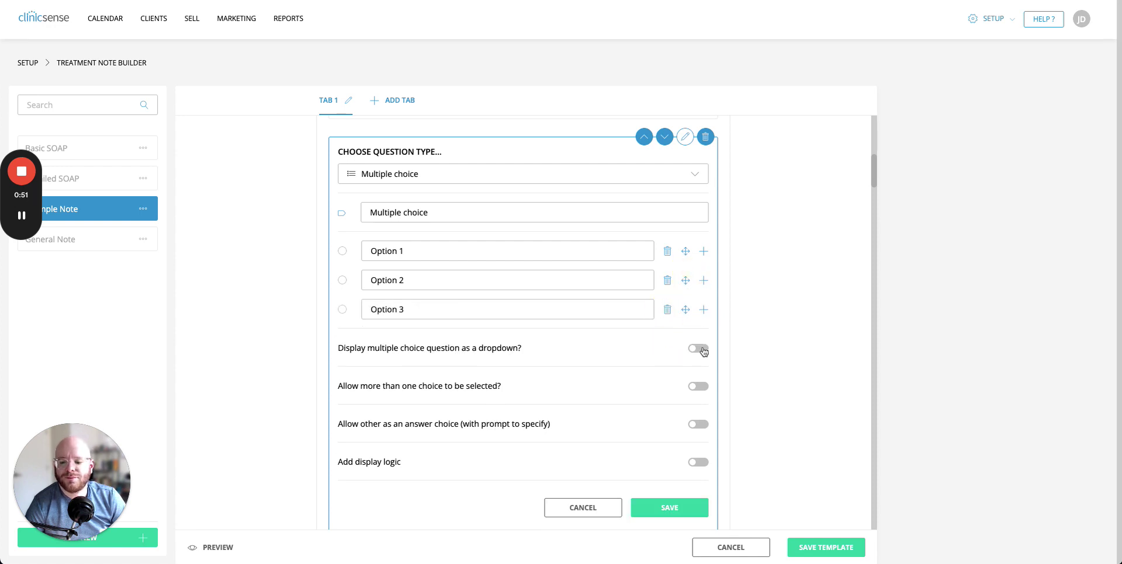
Step: In the treatment note, try the three Multiple choice answers and leave Option 1 selected
scroll(669, 324, "down", 1)
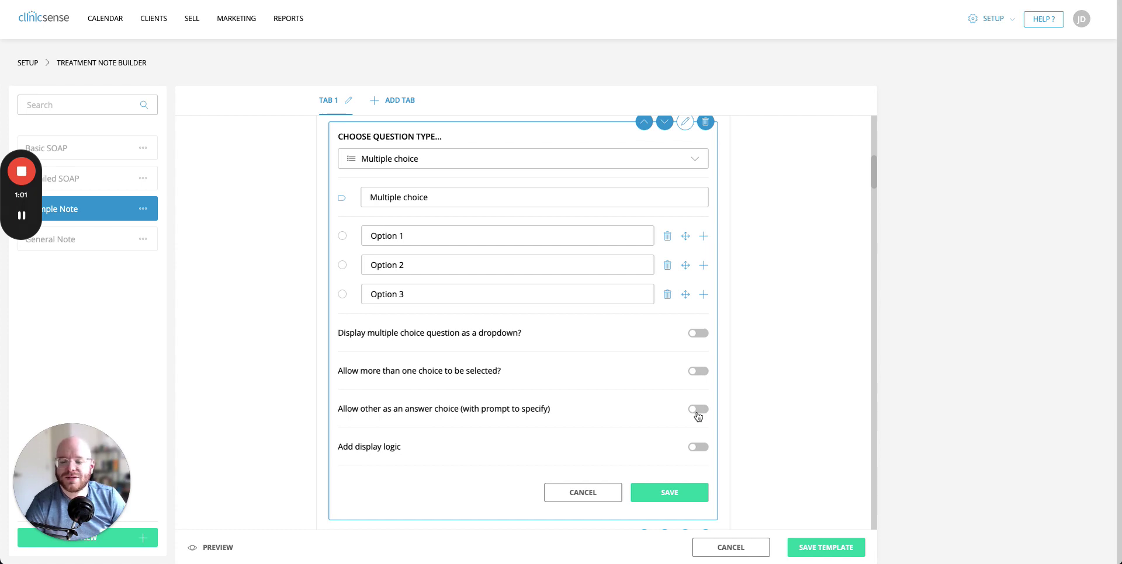
key("ctrl+Tab")
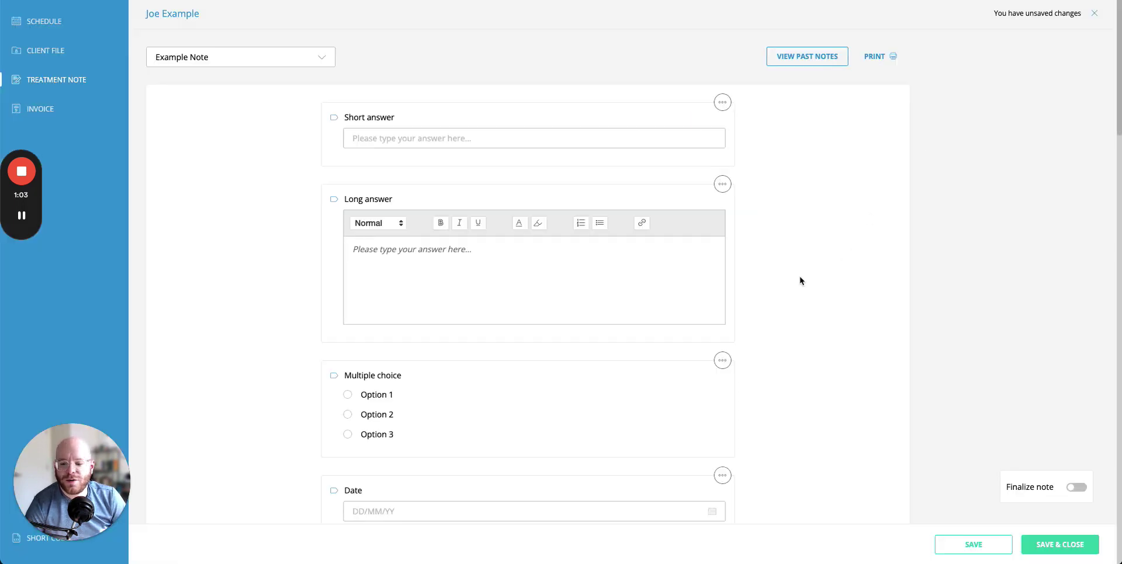
left_click(348, 395)
left_click(348, 416)
left_click(348, 435)
left_click(348, 395)
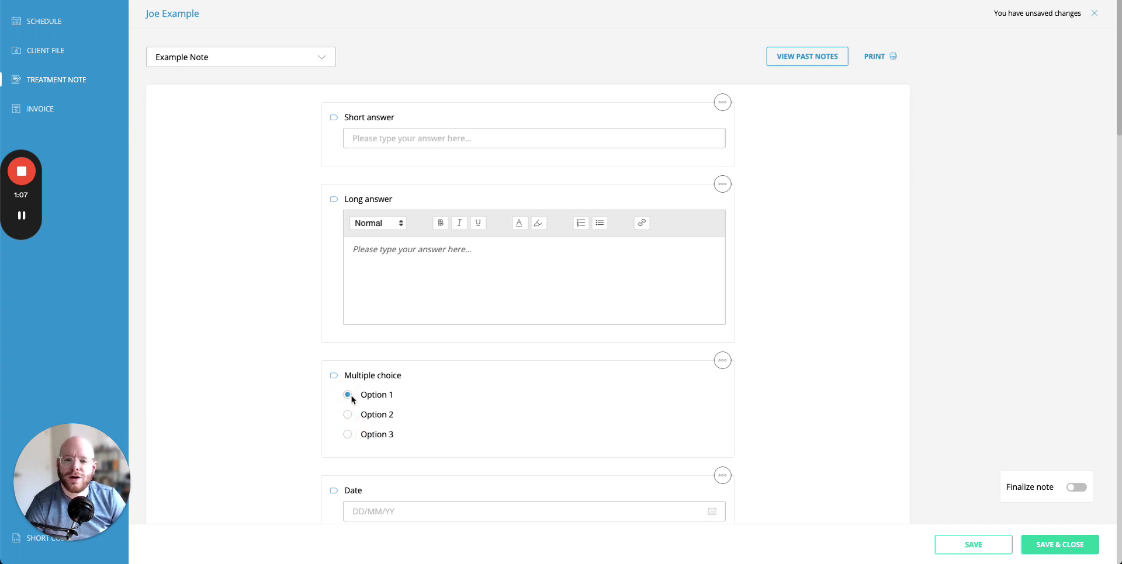
Step: Review the Date question's style in the template and set the Date answer in the treatment note to September 1, 2023
key("ctrl+Tab")
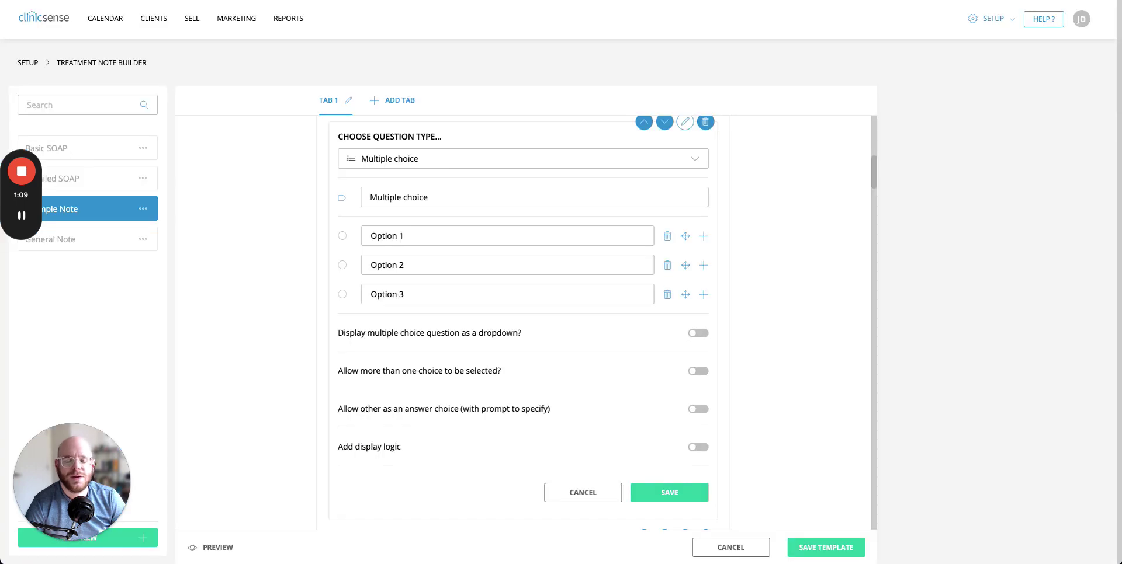
scroll(809, 239, "down", 7)
scroll(810, 240, "up", 1)
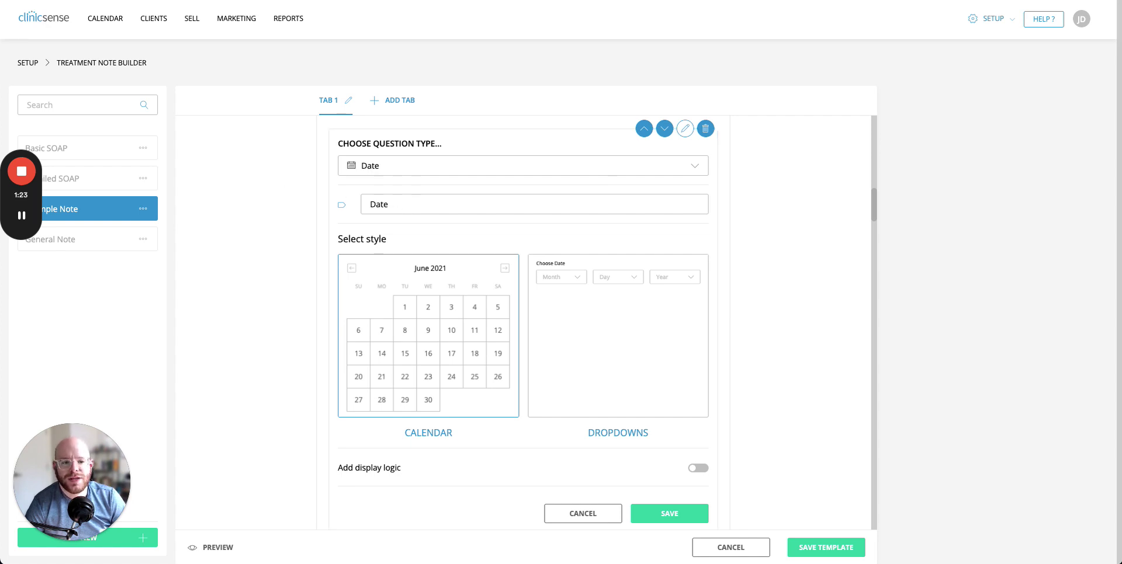
key("ctrl+Tab")
scroll(851, 271, "down", 4)
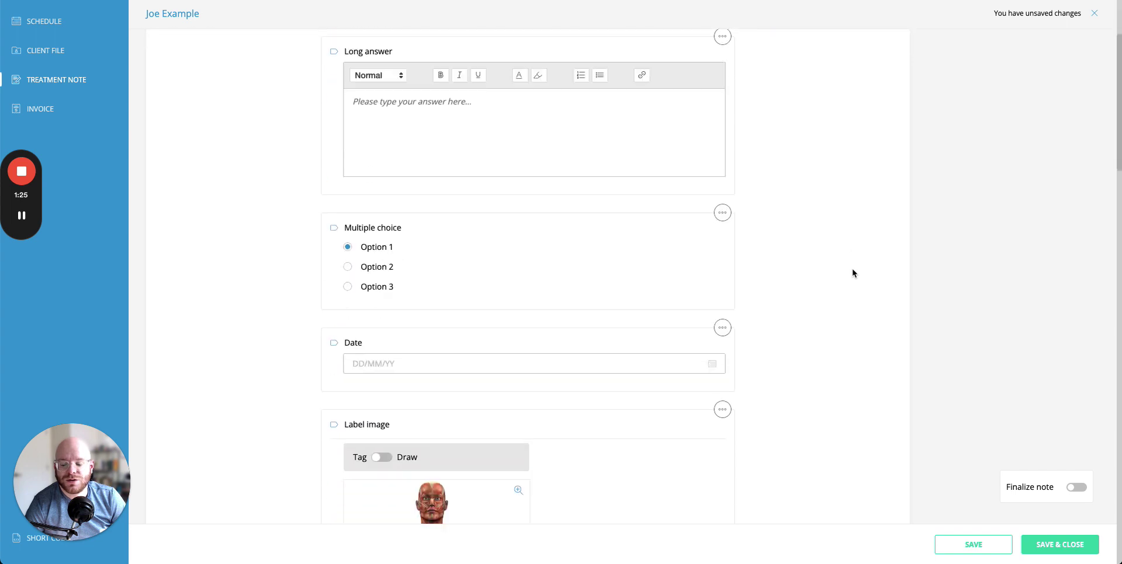
left_click(434, 290)
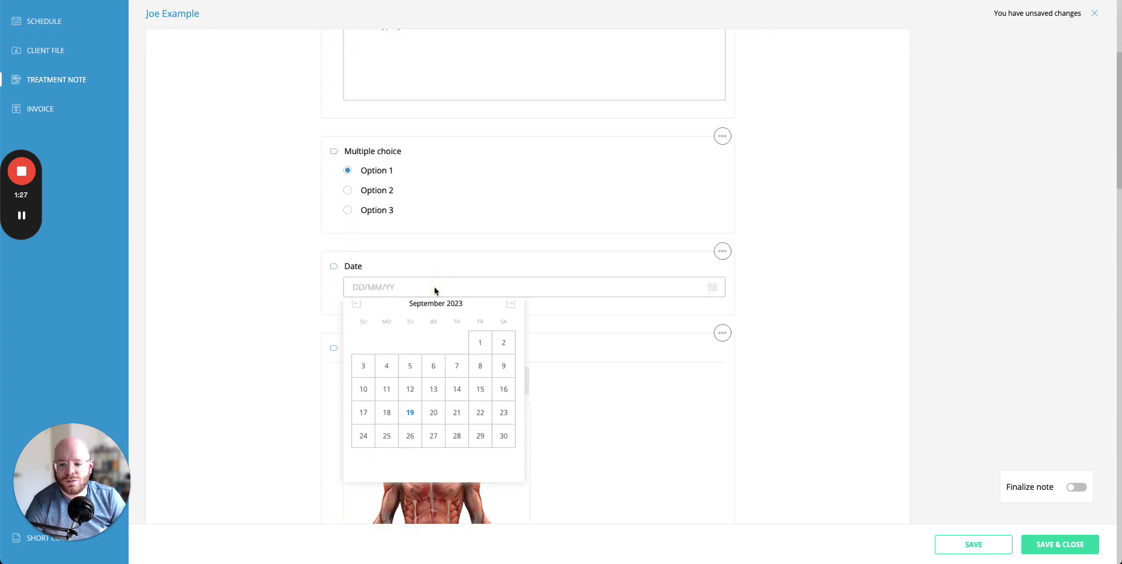
left_click(478, 354)
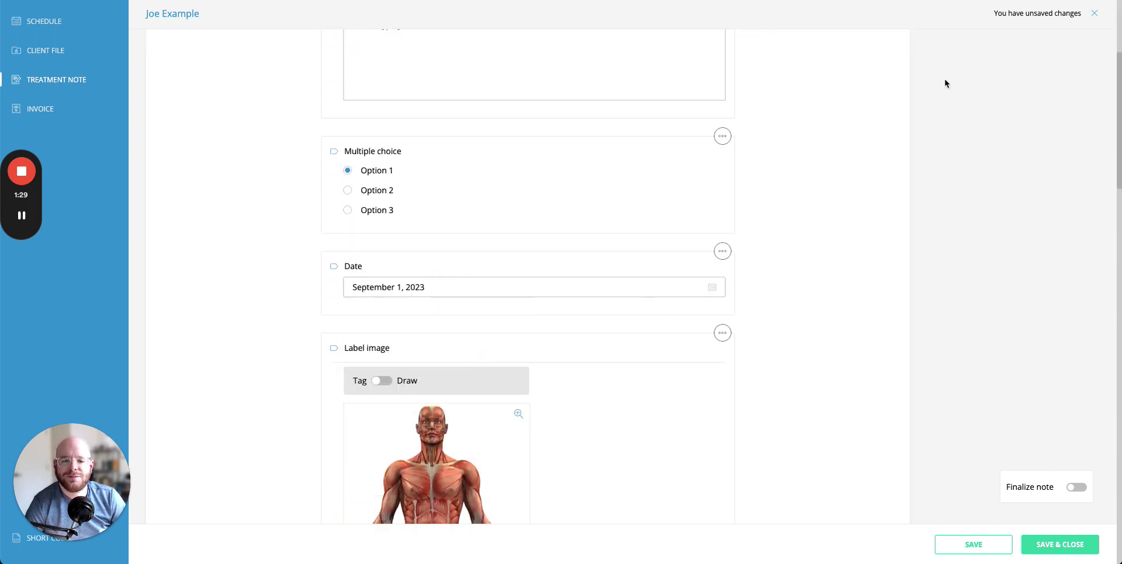
Step: Look through the image library for the template's Label image question and close it without inserting an image
key("ctrl+shift+Tab")
scroll(819, 233, "down", 5)
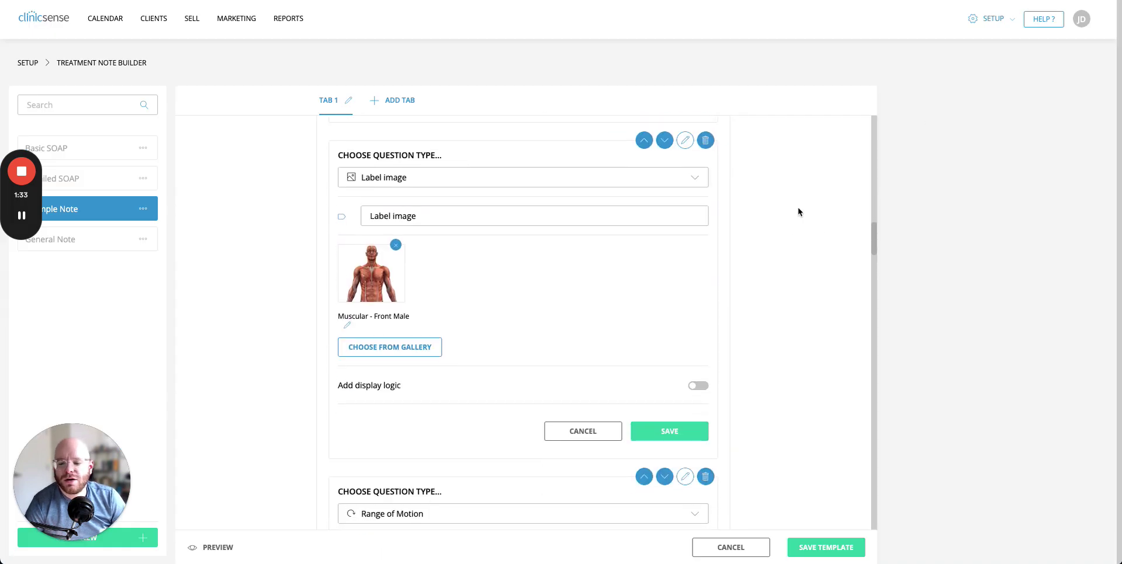
left_click(393, 349)
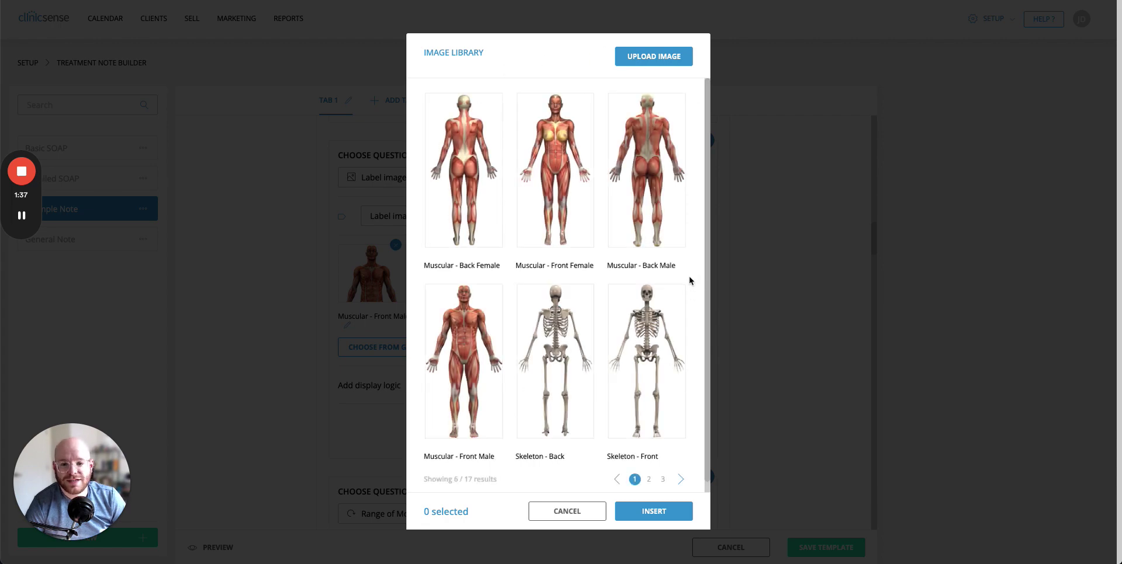
left_click(572, 511)
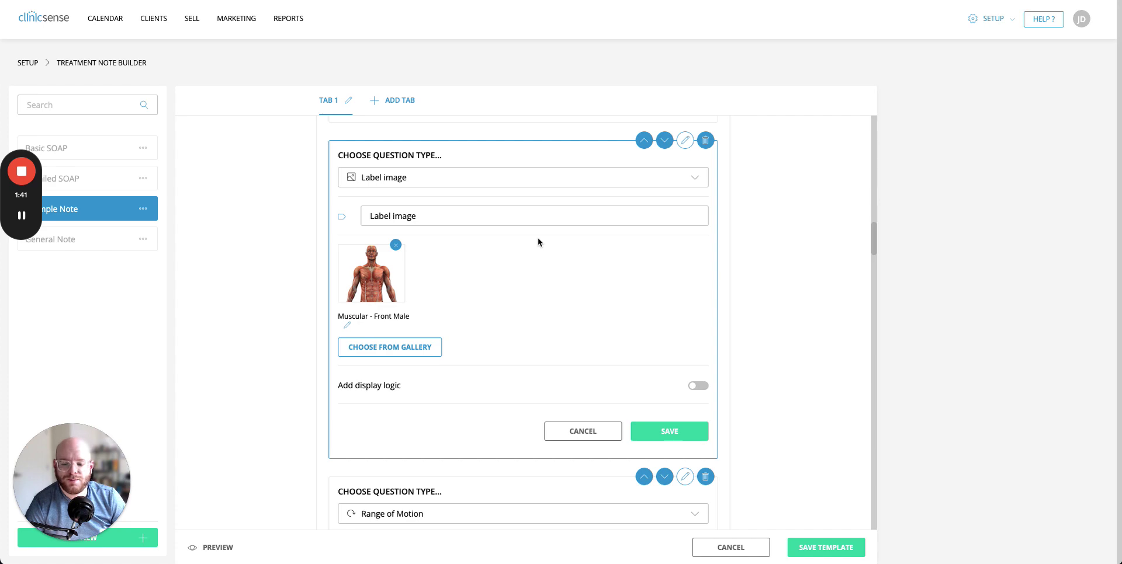
Step: In the treatment note's Label image question, place three tags from the figure's right shoulder to forearm and comment the first tag "Tog"
key("ctrl+Tab")
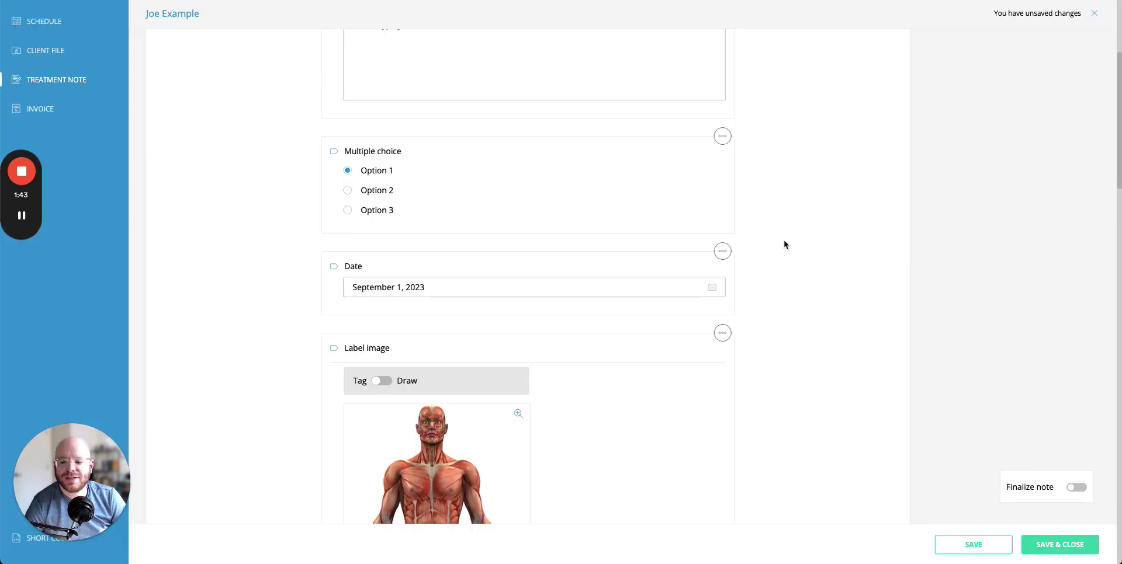
scroll(806, 231, "down", 5)
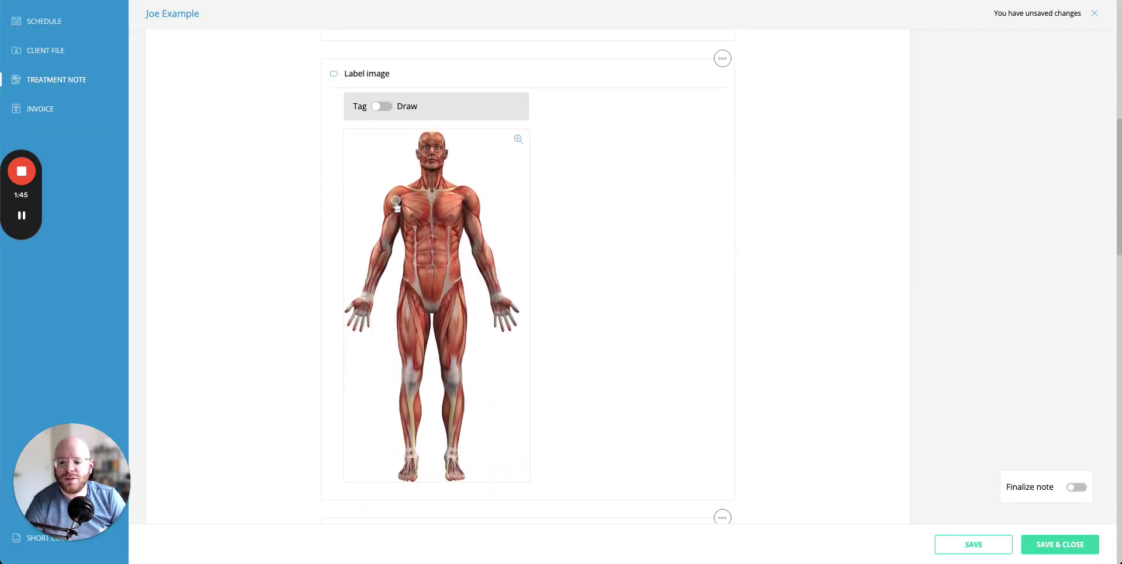
left_click(392, 200)
left_click(387, 237)
left_click(378, 265)
left_click(564, 139)
type("Tog")
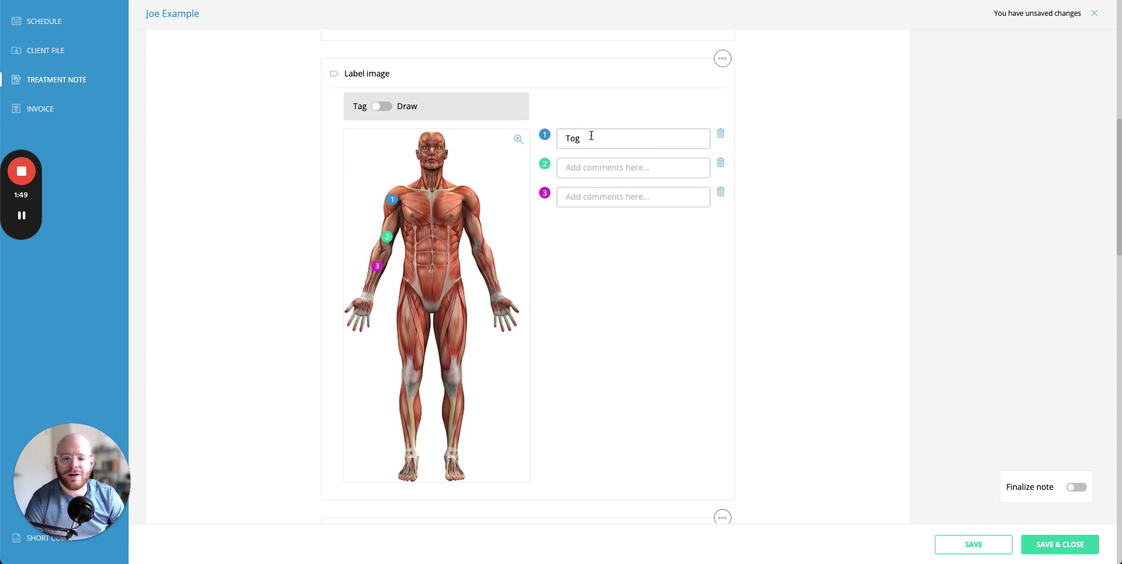
Step: Switch the Label image question to Draw mode and circle the figure's left elbow area
left_click(384, 106)
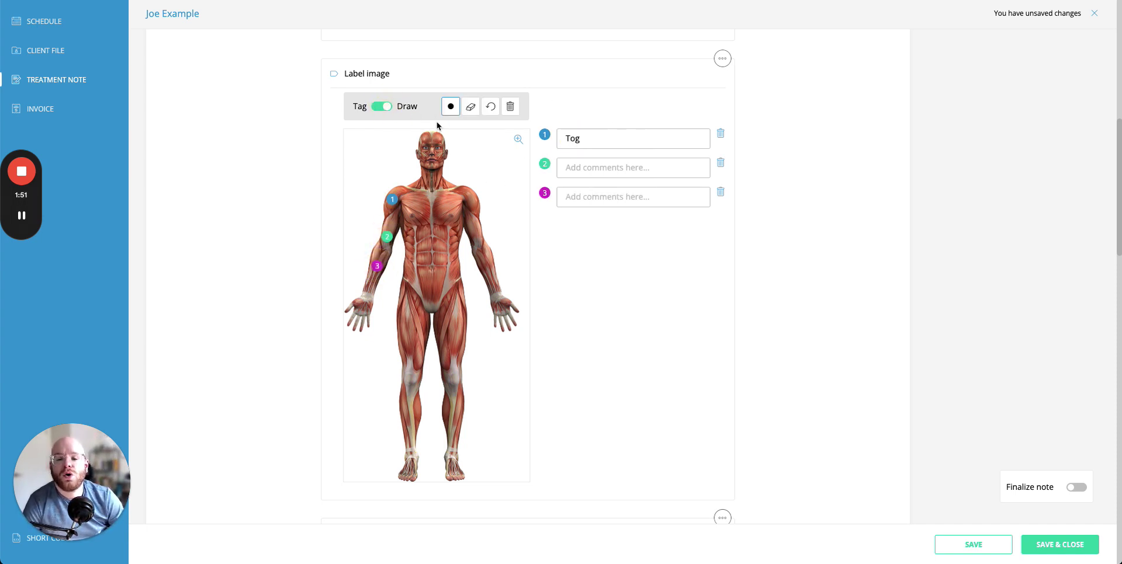
mouse_move(478, 226)
left_mouse_down()
mouse_move(458, 250)
mouse_move(513, 238)
mouse_move(486, 230)
left_mouse_up()
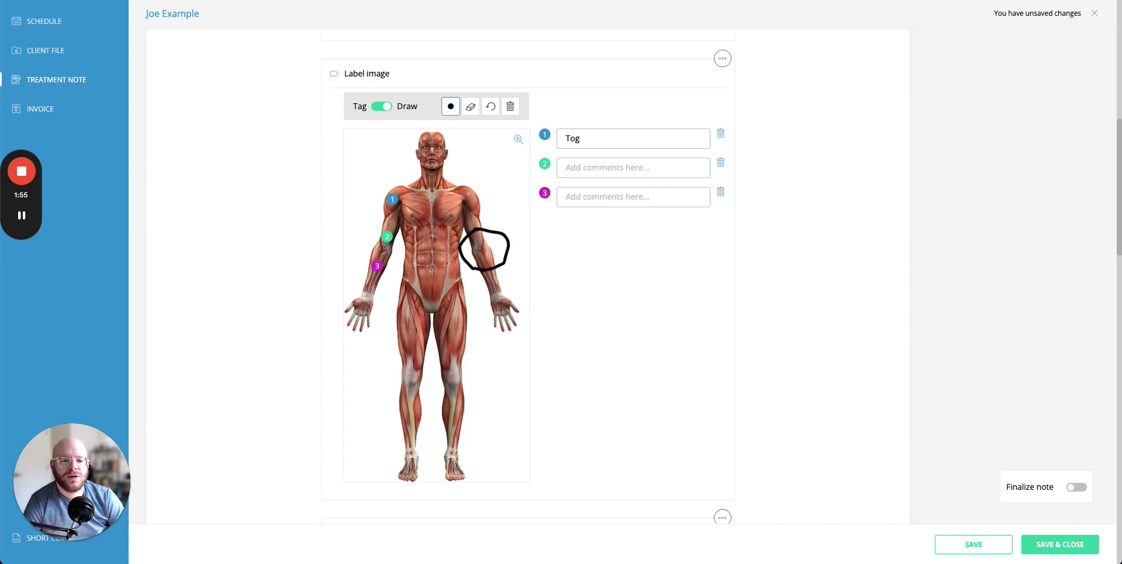
Step: Review the Range of Motion question in the template and set its treated area to Spine (cervical) and motion to Active in the note
key("ctrl+Tab")
scroll(798, 234, "down", 6)
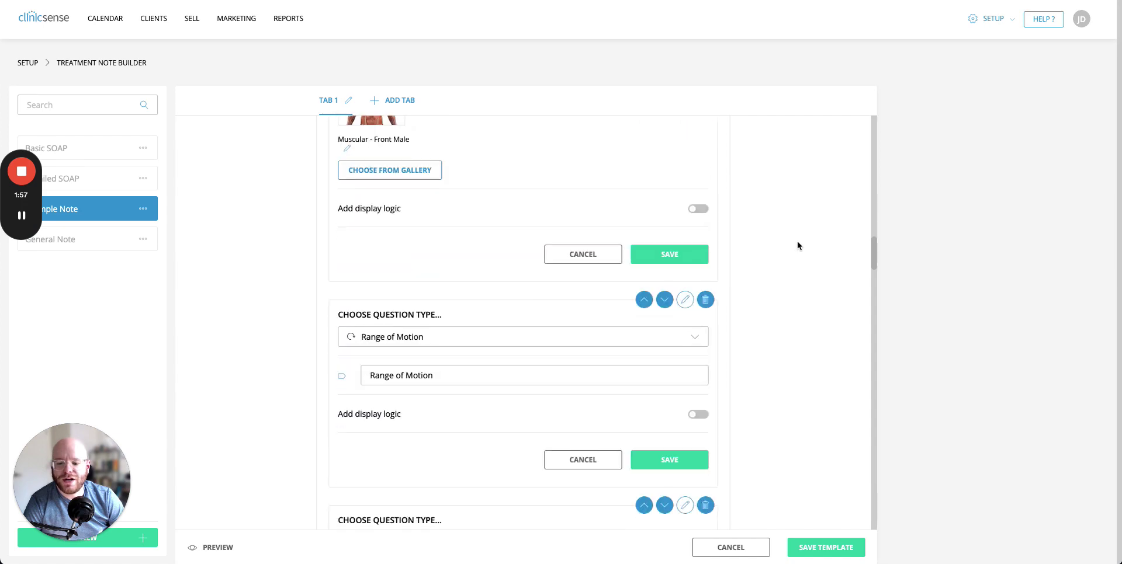
scroll(798, 246, "up", 1)
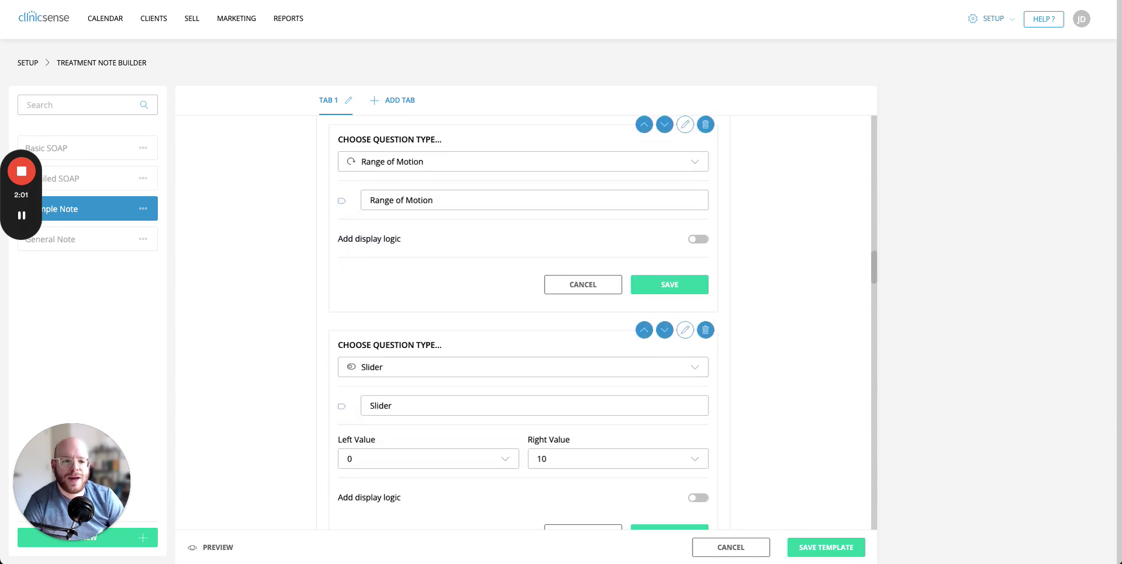
key("ctrl+Tab")
scroll(846, 212, "down", 8)
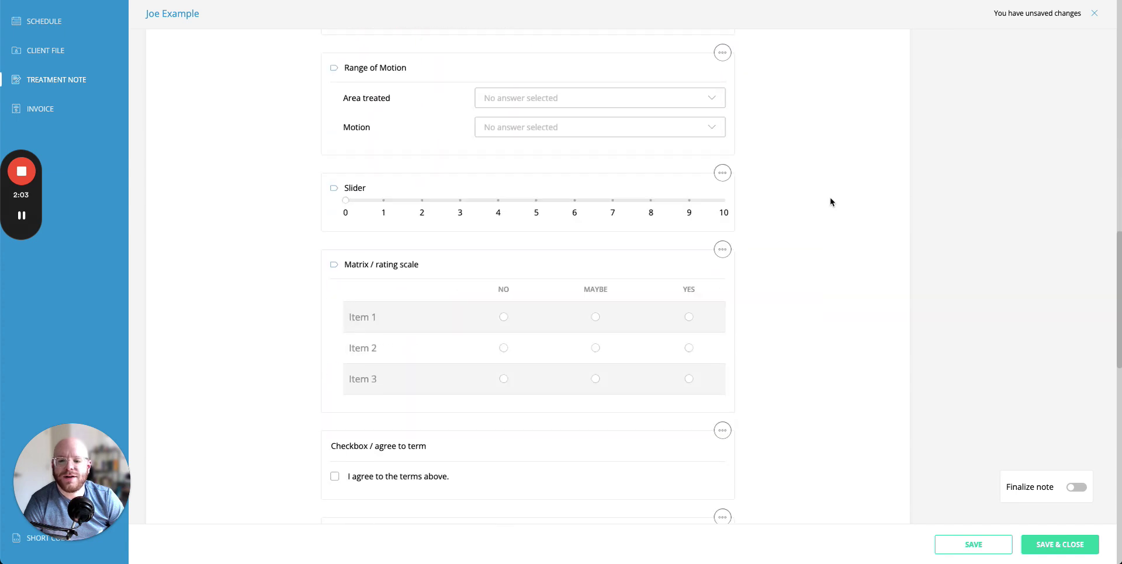
left_click(533, 94)
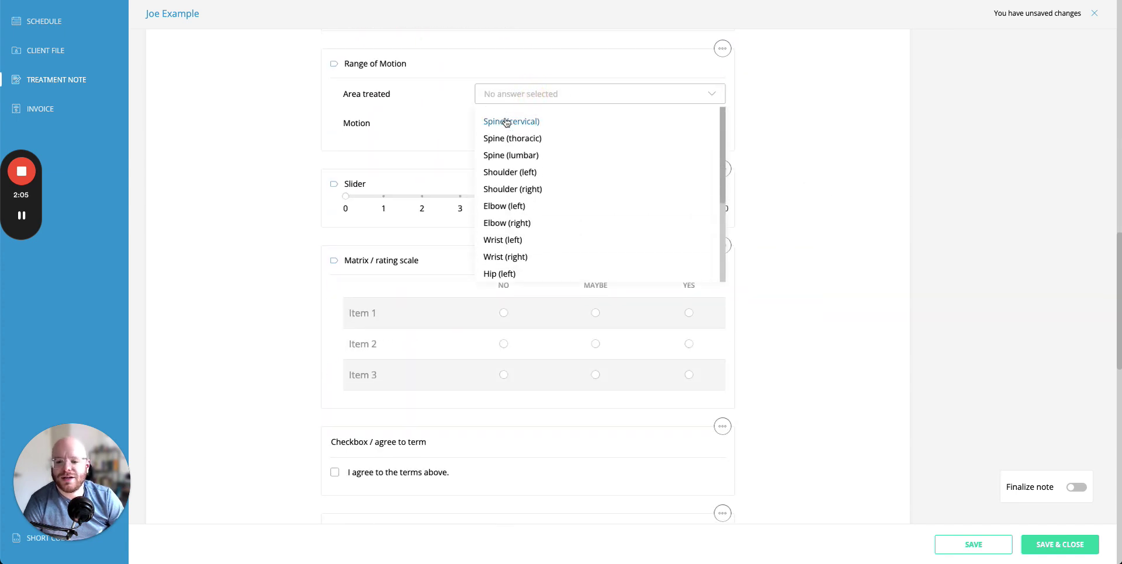
left_click(504, 122)
left_click(552, 124)
left_click(502, 151)
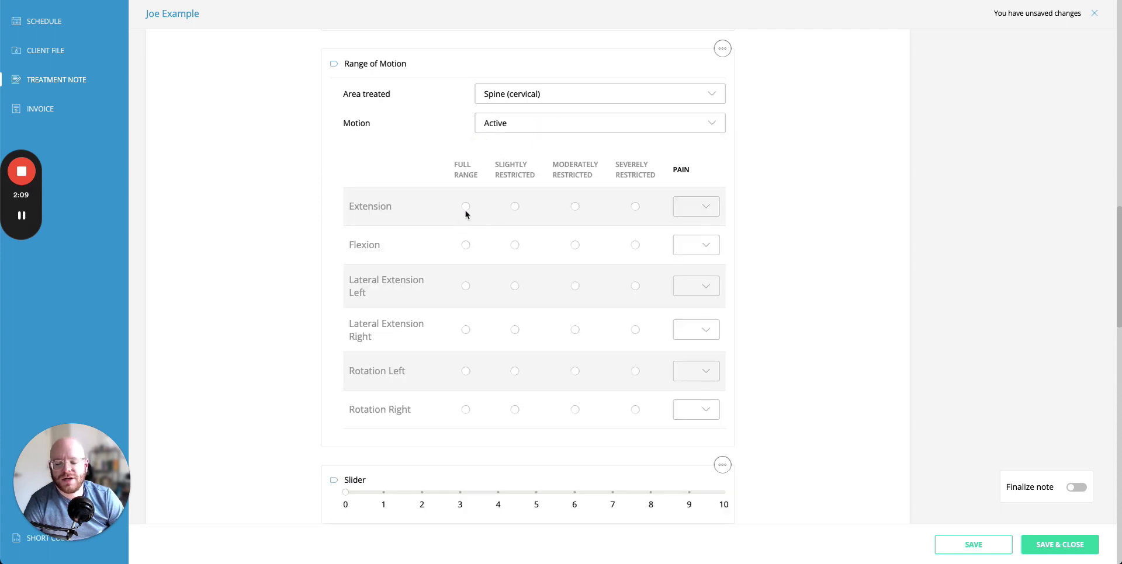
Step: Rate Extension full range, Flexion and Rotation Right slightly, Lateral Extension Left and Rotation Left moderately, and Lateral Extension Right severely restricted, and set Flexion pain to 0
left_click(466, 207)
left_click(515, 244)
left_click(575, 286)
left_click(635, 330)
left_click(575, 371)
left_click(515, 410)
left_click(707, 246)
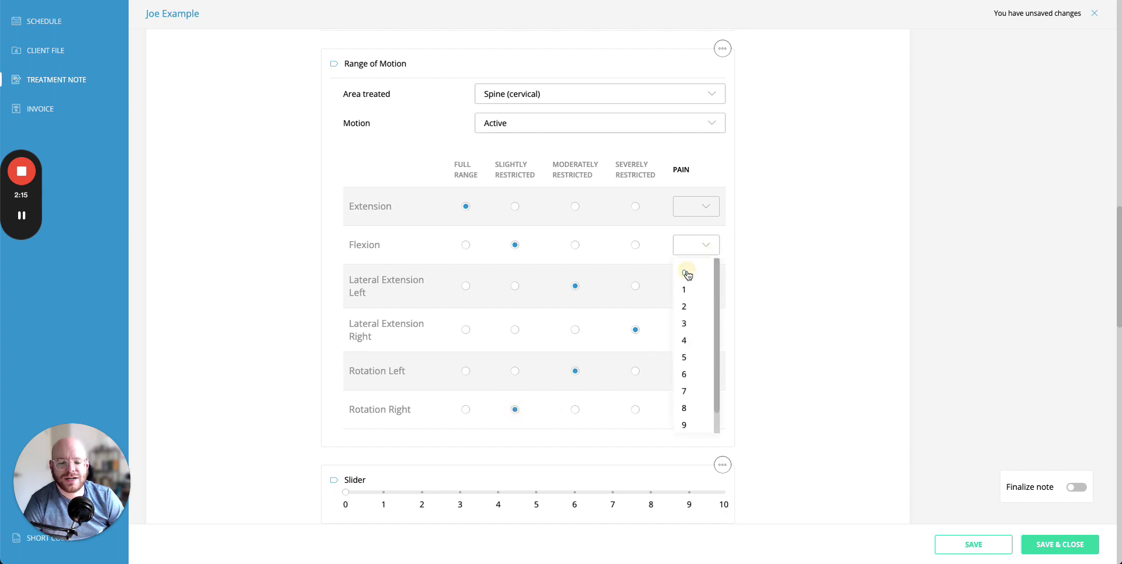
left_click(685, 272)
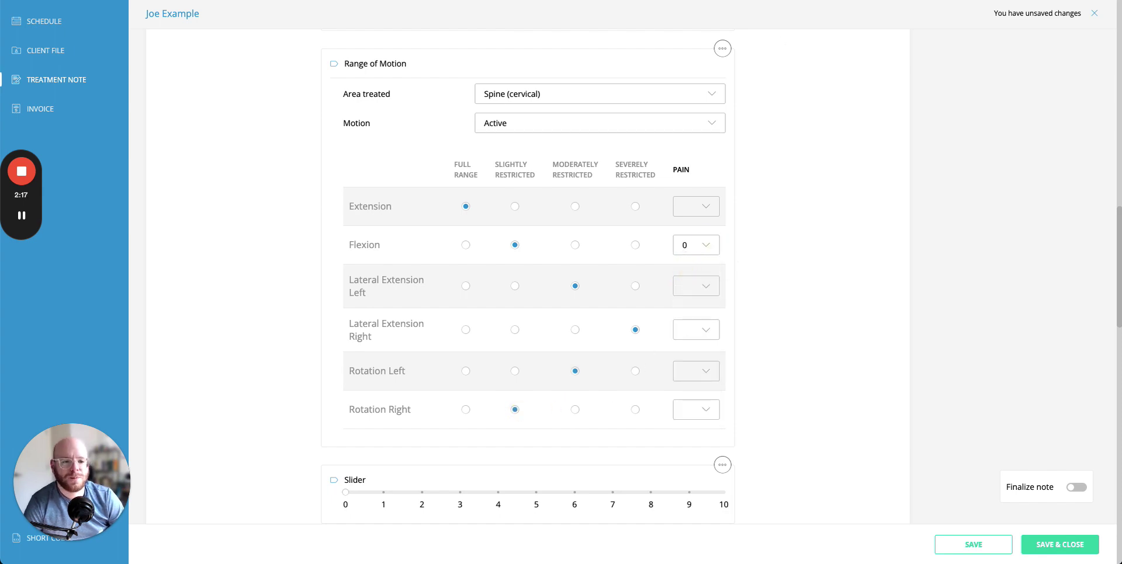
Step: Check the available Left Value and Right Value choices of the template's Slider question and return to the treatment note
key("ctrl+shift+Tab")
scroll(821, 228, "down", 4)
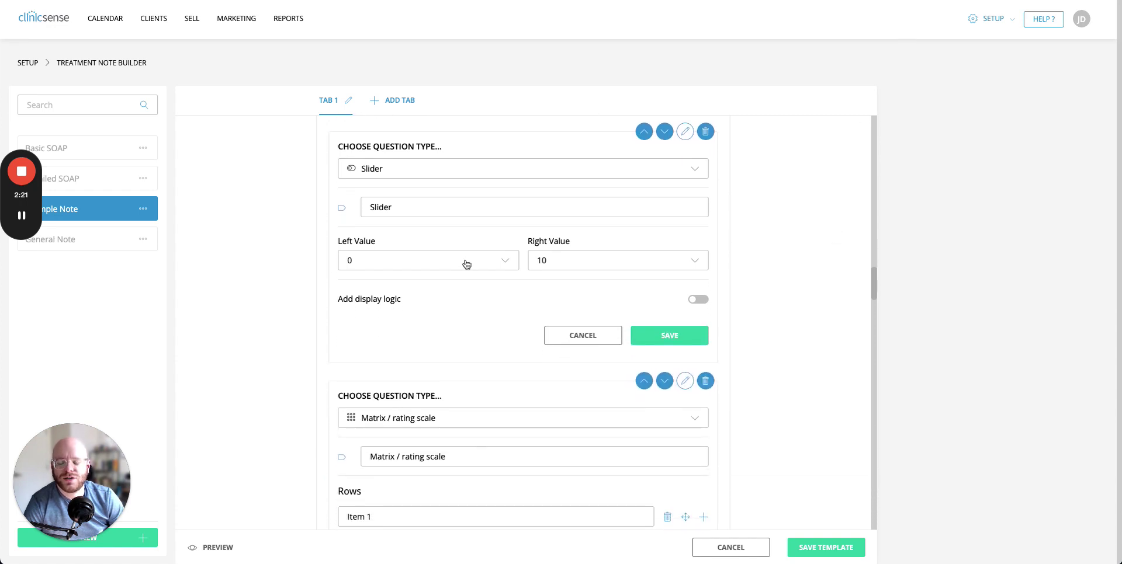
left_click(425, 262)
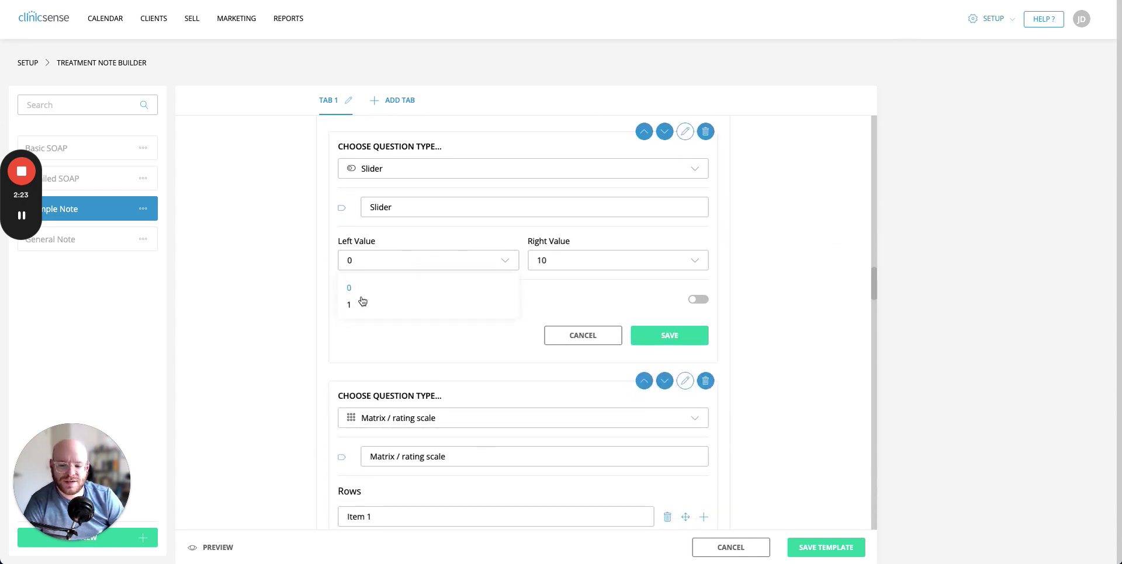
left_click(564, 260)
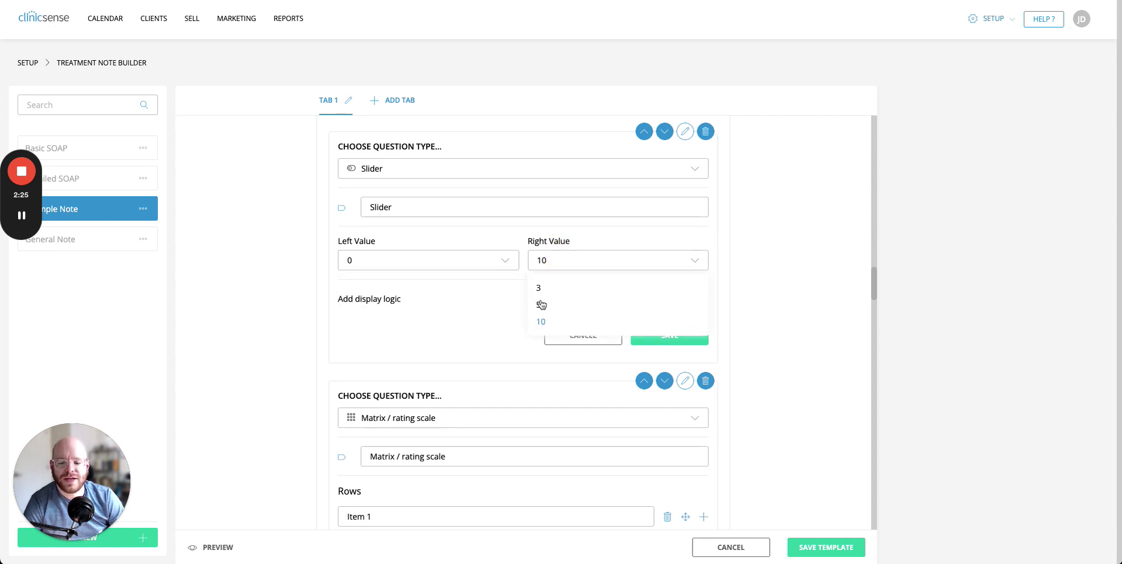
left_click(474, 306)
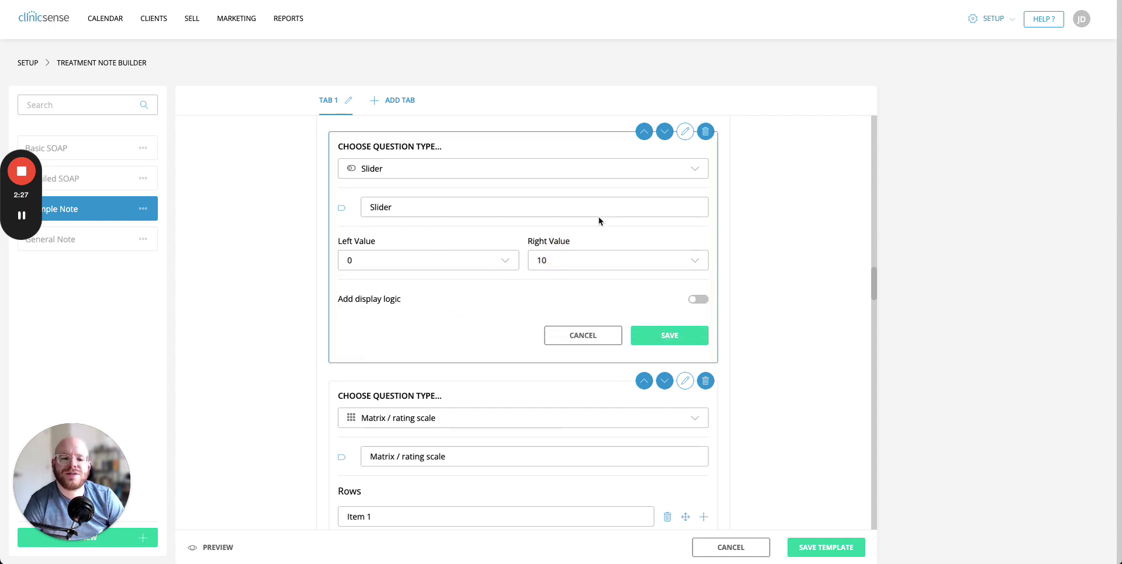
left_click(1005, 1)
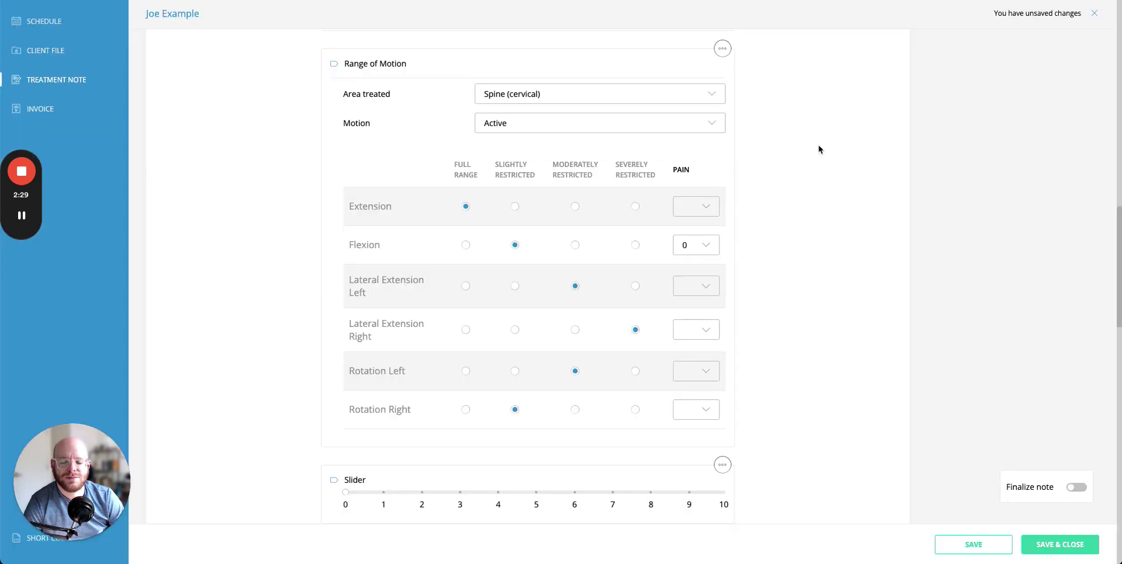
Step: Set the note's Slider question to 9 and review the rows and columns of the template's Matrix / rating scale question
scroll(847, 234, "down", 3)
left_click_drag(345, 288, 689, 289)
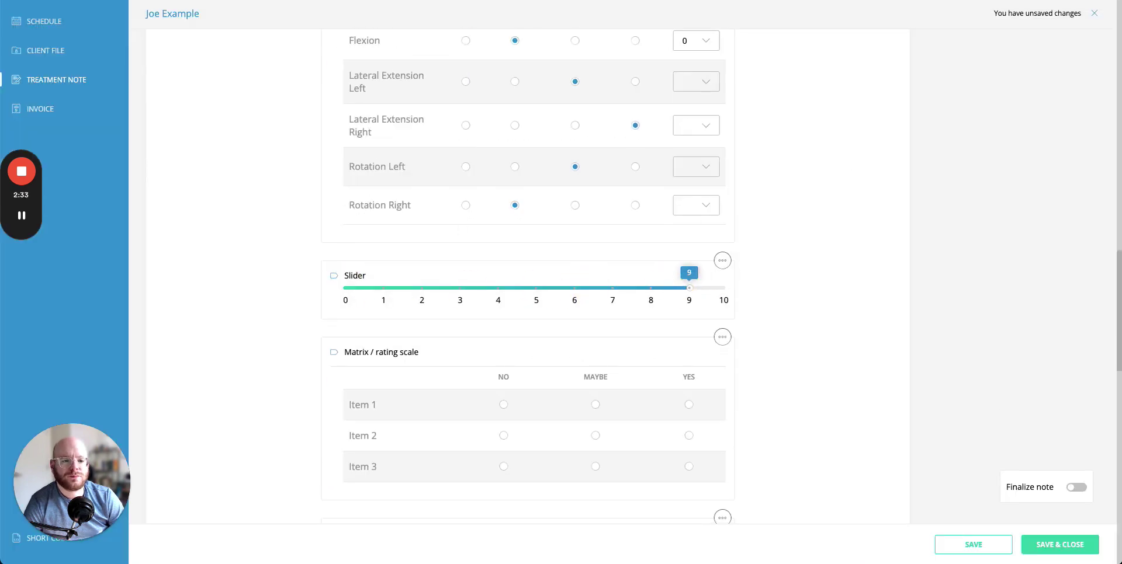
key("ctrl+shift+Tab")
scroll(799, 250, "down", 2)
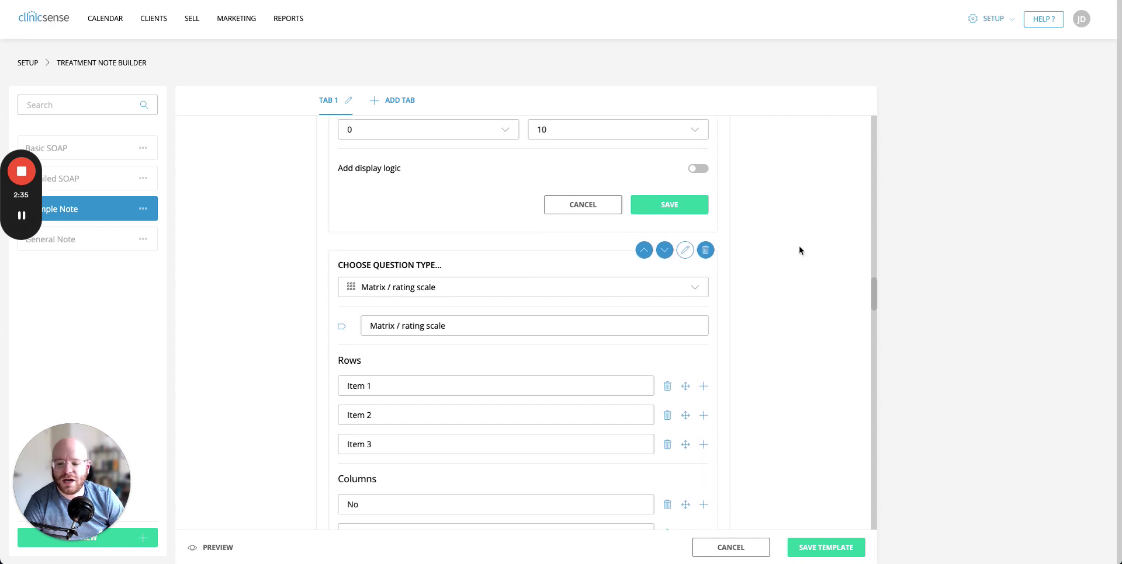
scroll(799, 250, "down", 3)
scroll(799, 250, "up", 1)
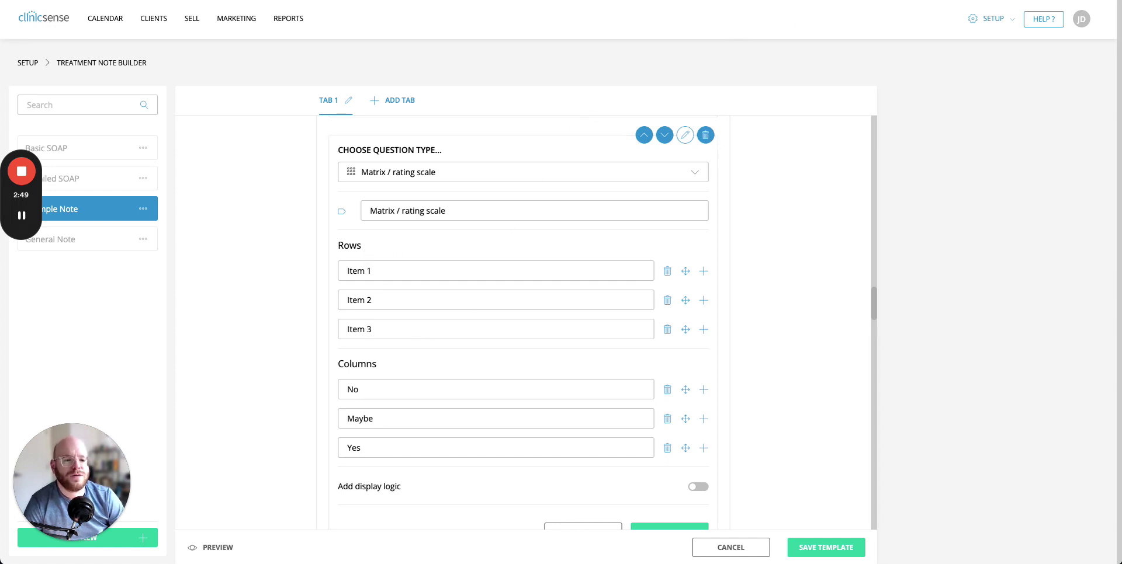
Step: Answer the note's Matrix / rating scale with No for Item 1, Maybe for Item 2 and Yes for Item 3
key("ctrl+Tab")
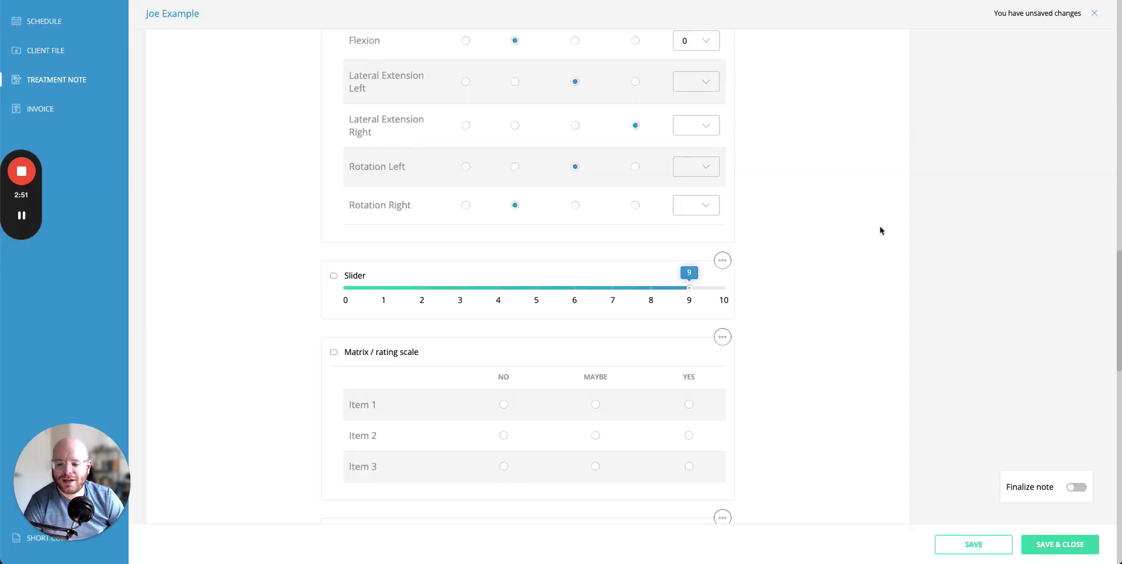
scroll(882, 234, "down", 5)
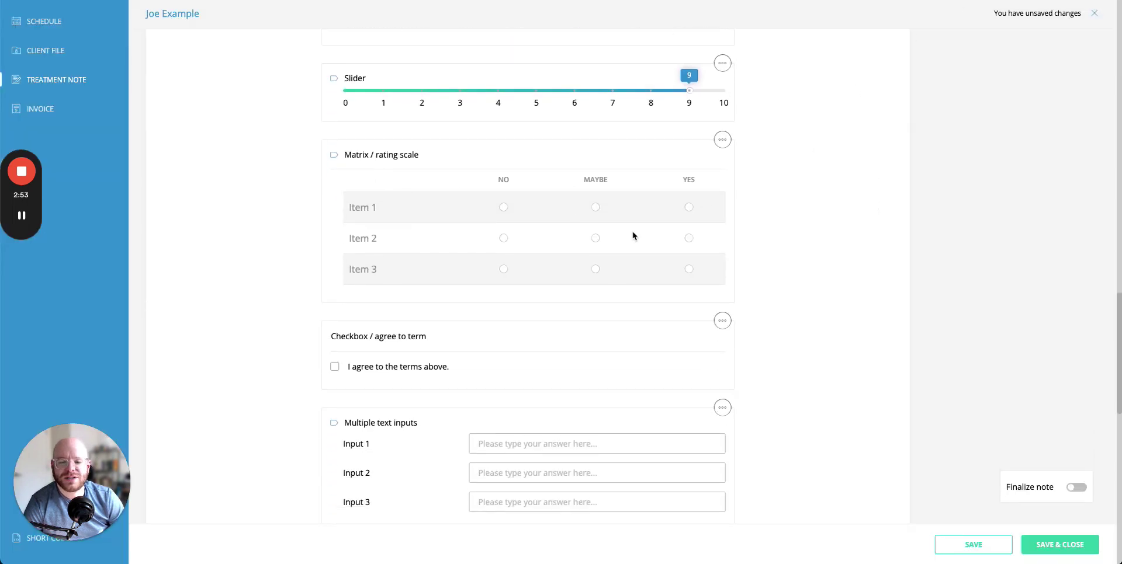
left_click(504, 209)
left_click(595, 239)
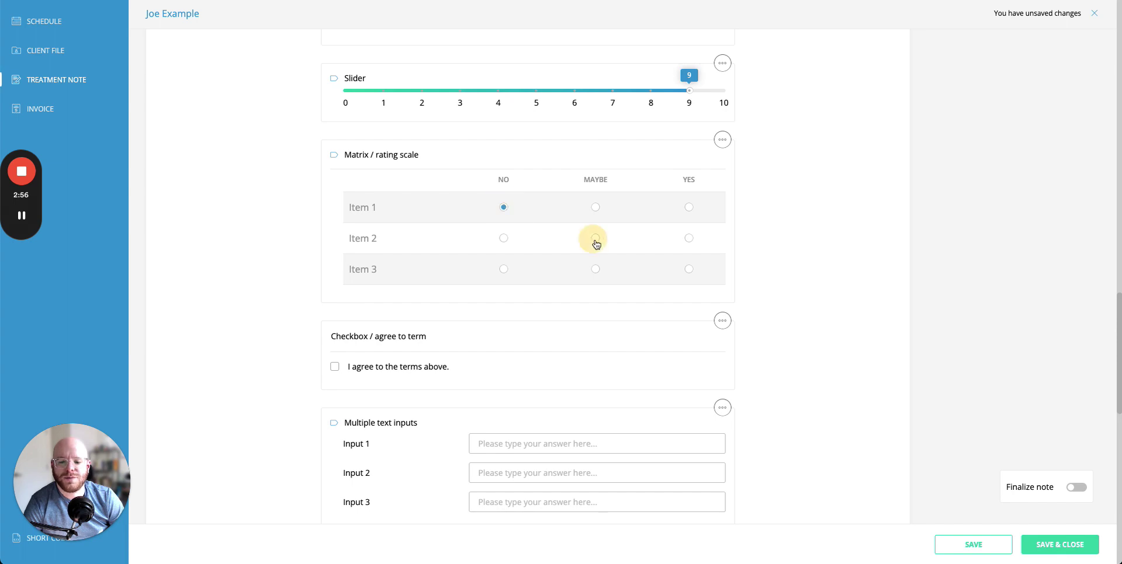
left_click(688, 270)
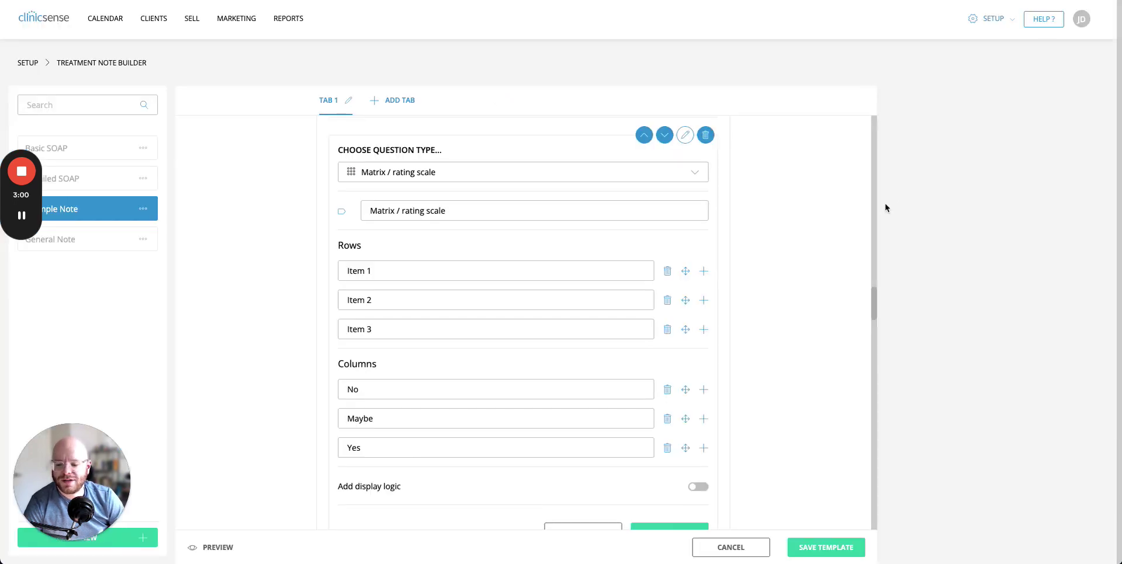
Step: Review the Checkbox / agree to terms text in the template and accept the terms in the treatment note
scroll(777, 219, "down", 8)
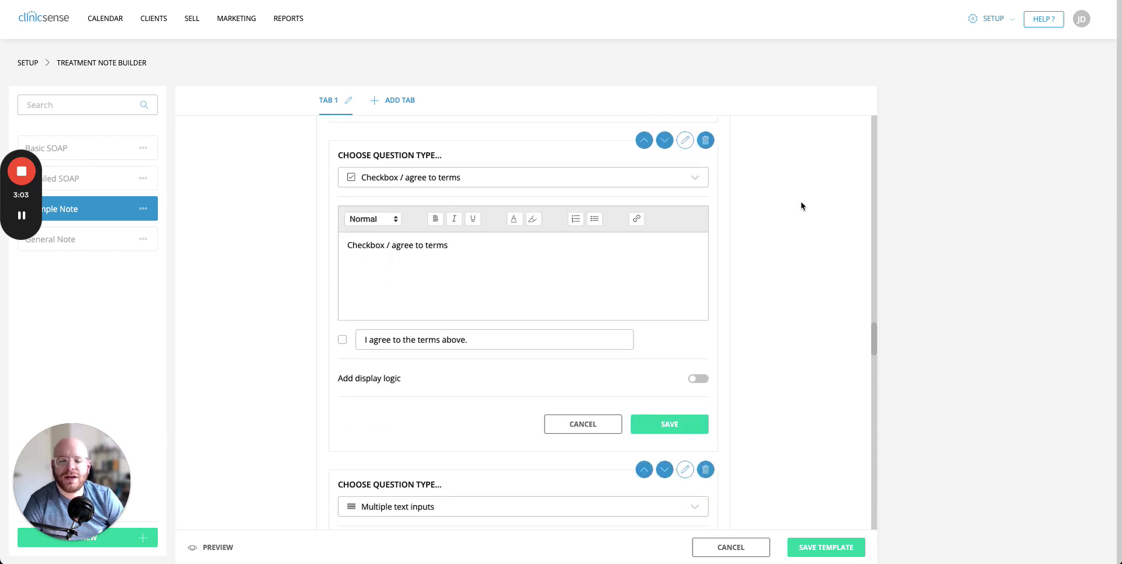
left_click_drag(345, 247, 511, 247)
left_click(500, 244)
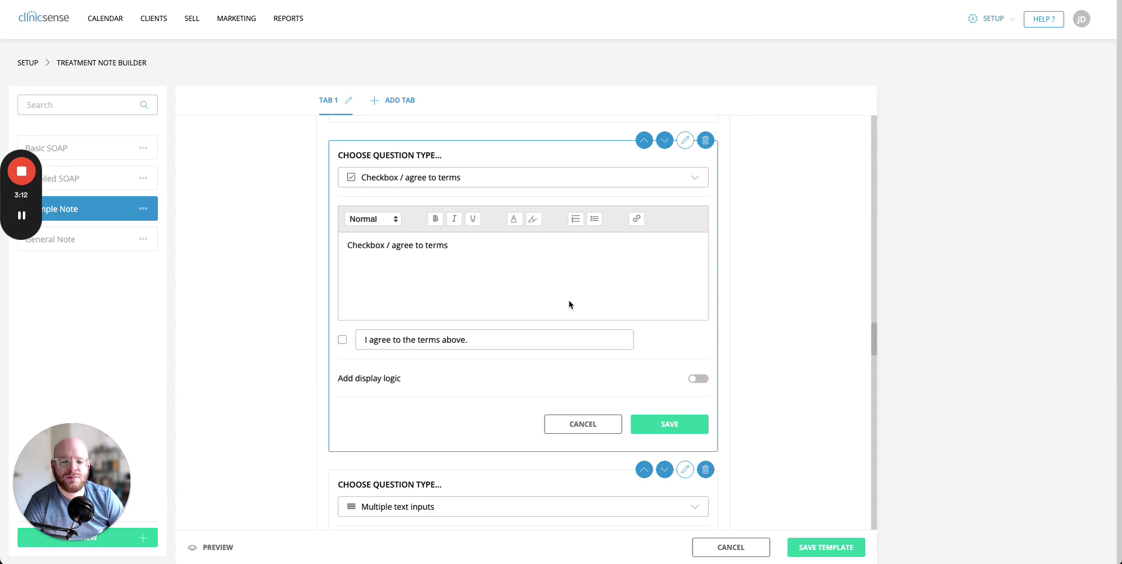
key("ctrl+Tab")
scroll(411, 251, "down", 2)
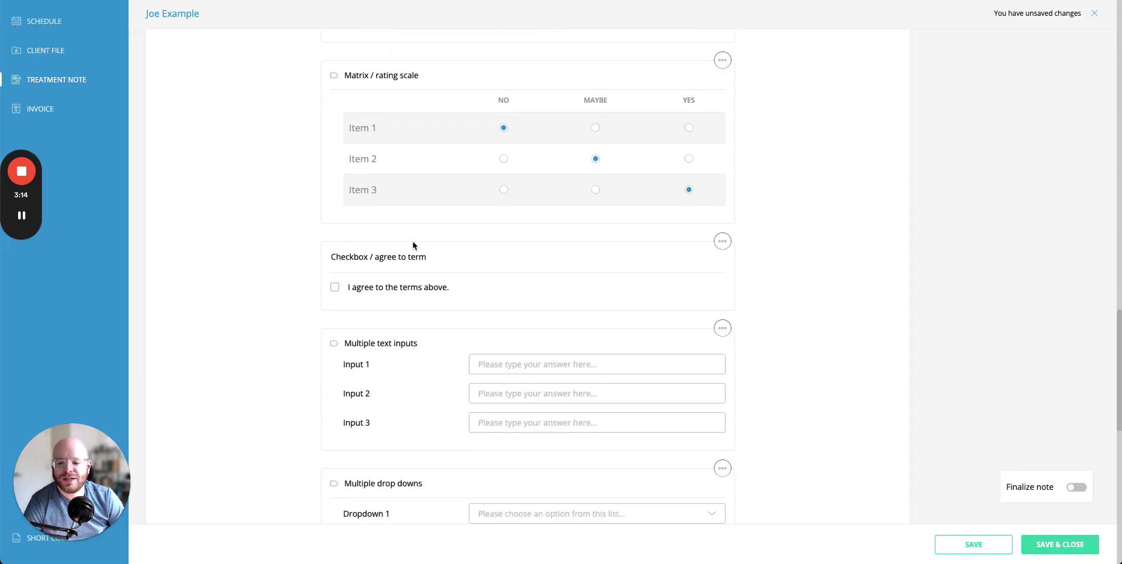
left_click_drag(332, 257, 440, 257)
left_click(441, 257)
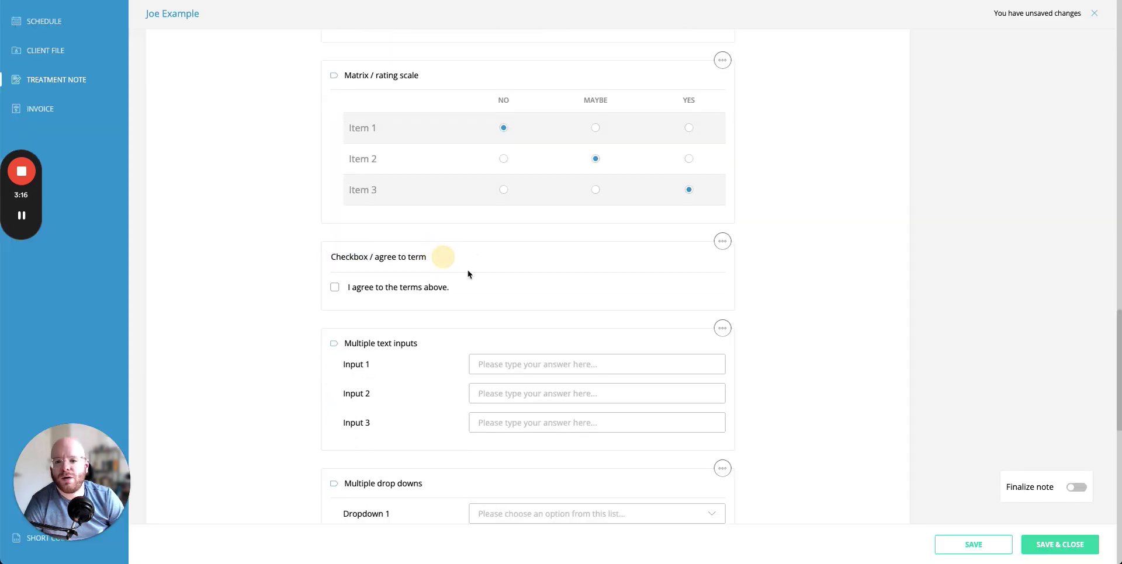
left_click(334, 288)
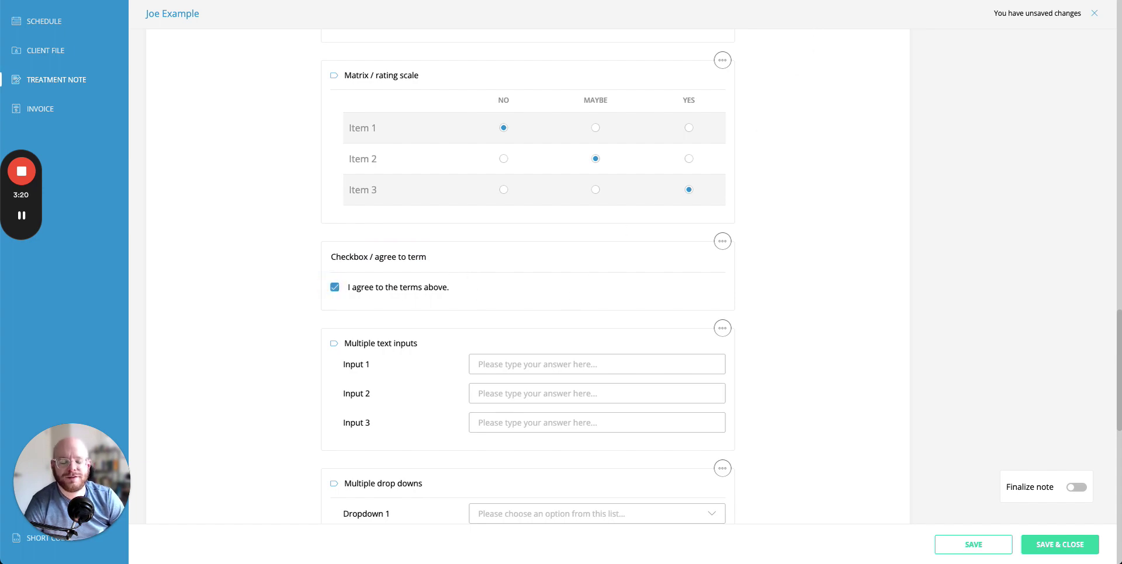
Step: Review the Multiple text inputs labels in the template and try the Input 1, Input 2 and Input 3 answer fields in the note
left_click(939, 1)
scroll(740, 251, "down", 3)
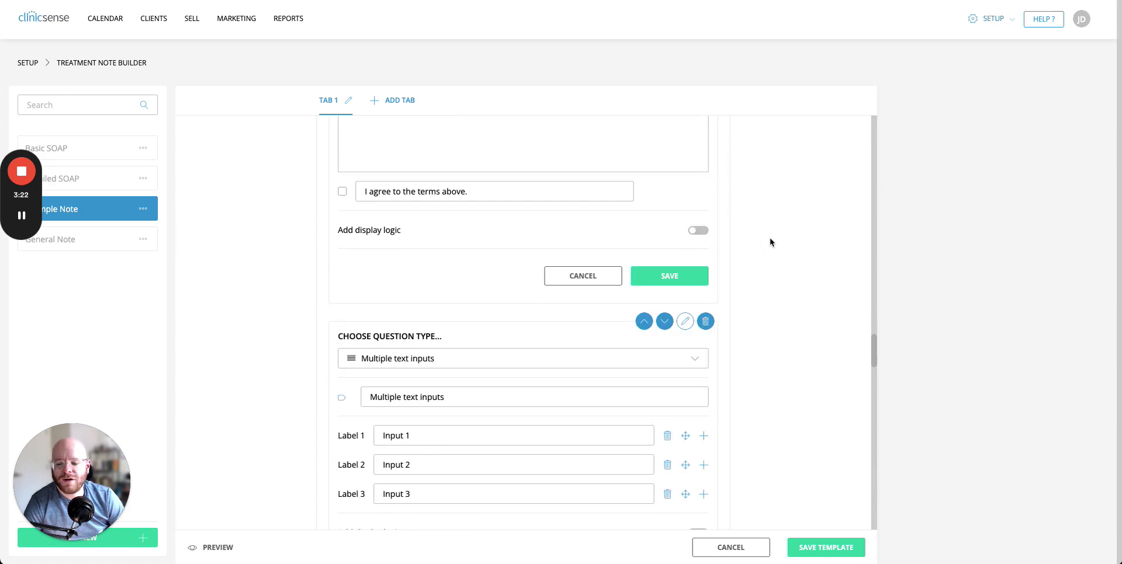
scroll(770, 242, "down", 3)
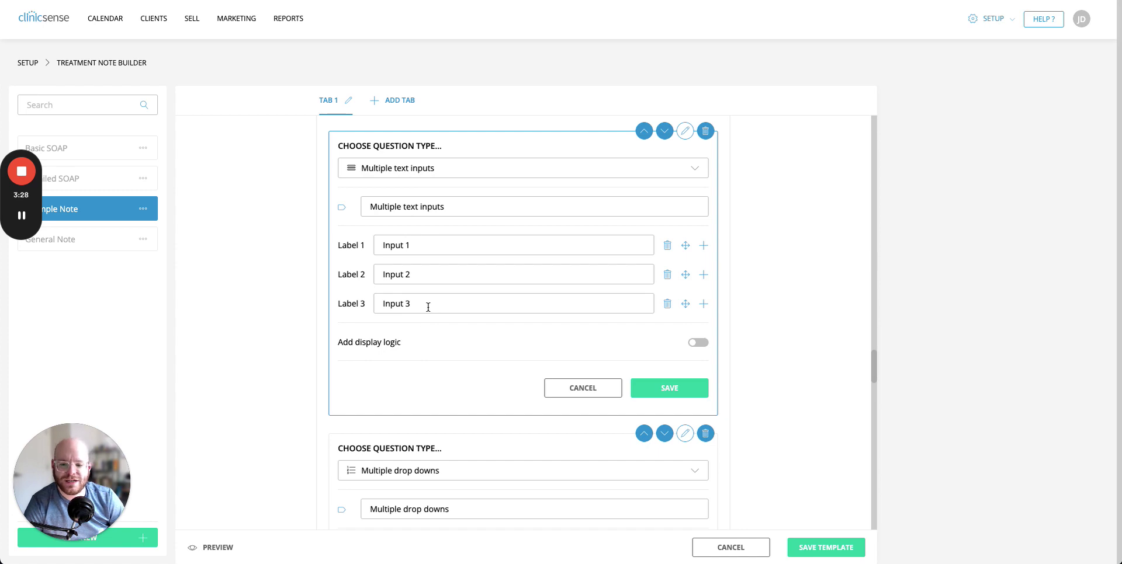
left_click(976, 1)
scroll(631, 196, "down", 3)
left_click(563, 180)
left_click(569, 209)
left_click(571, 240)
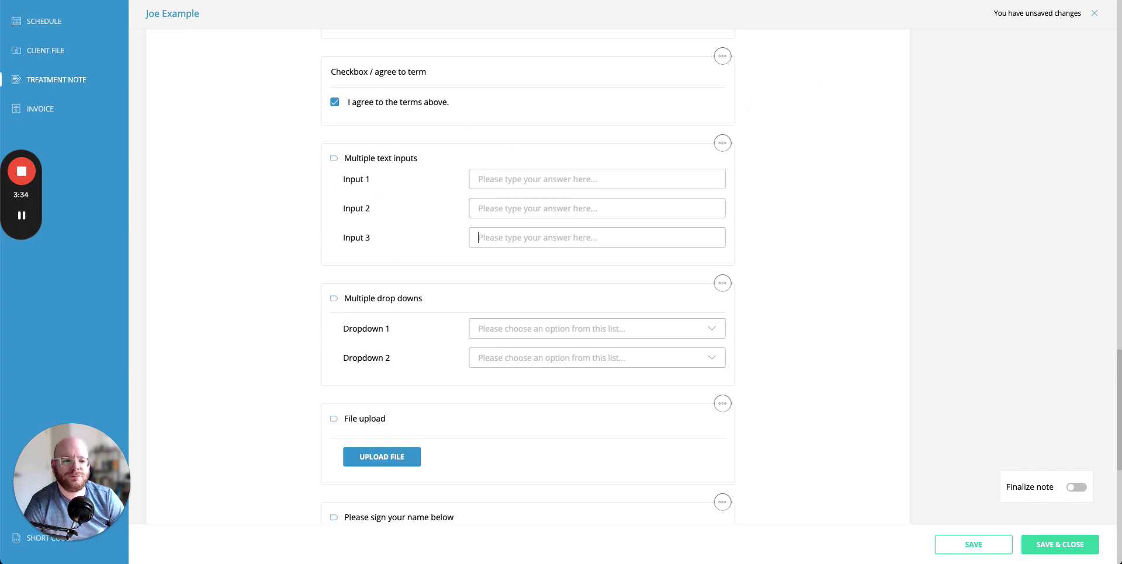
Step: Examine the template's Multiple drop downs question, including Dropdown 1's label, answer options and choice settings
key("ctrl+Tab")
scroll(779, 265, "down", 4)
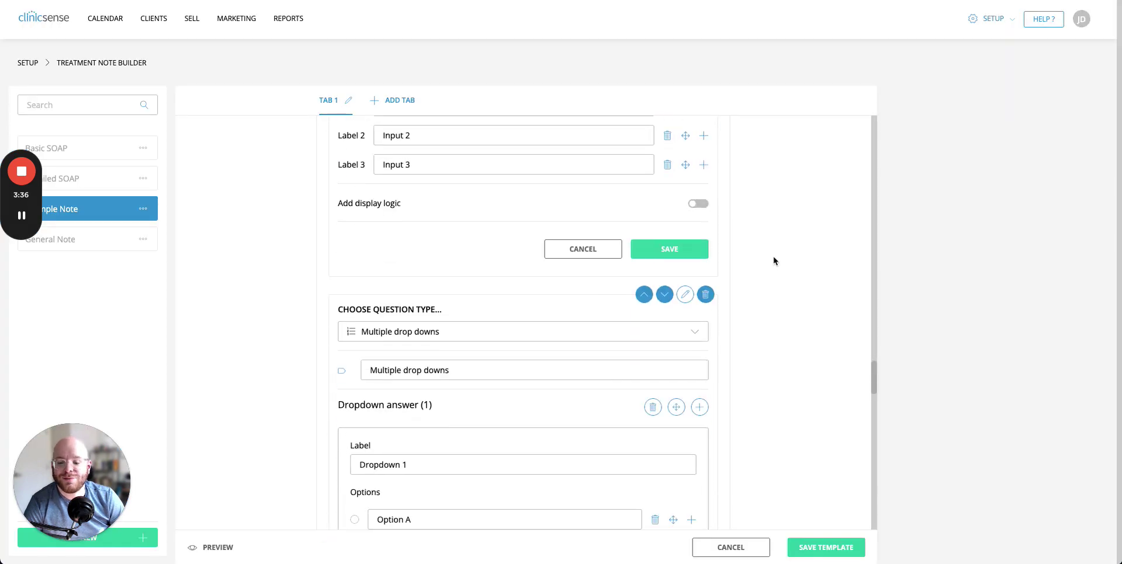
scroll(774, 259, "down", 2)
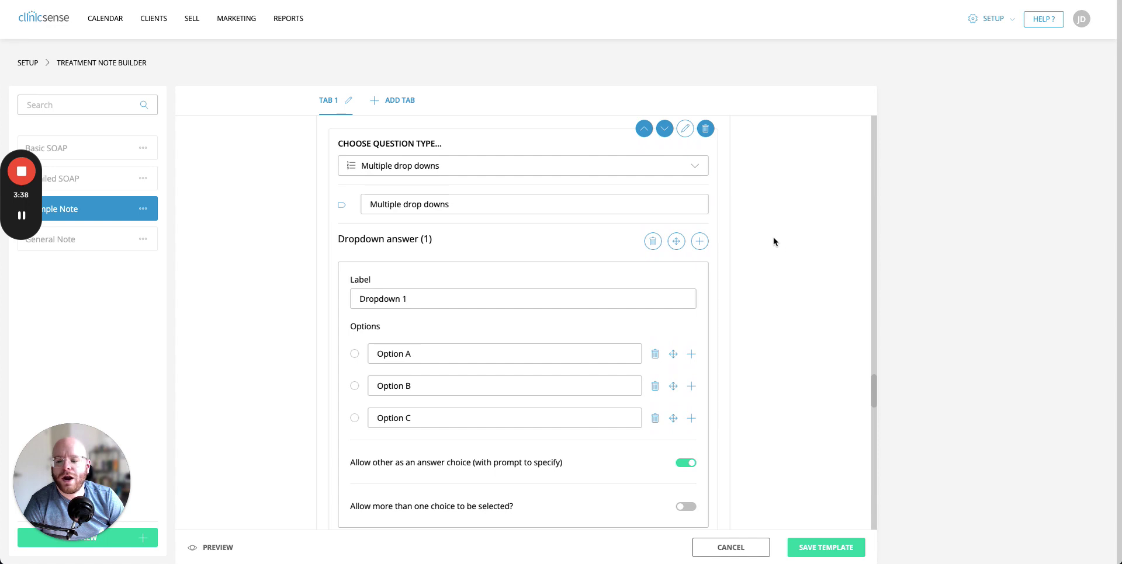
scroll(558, 349, "down", 2)
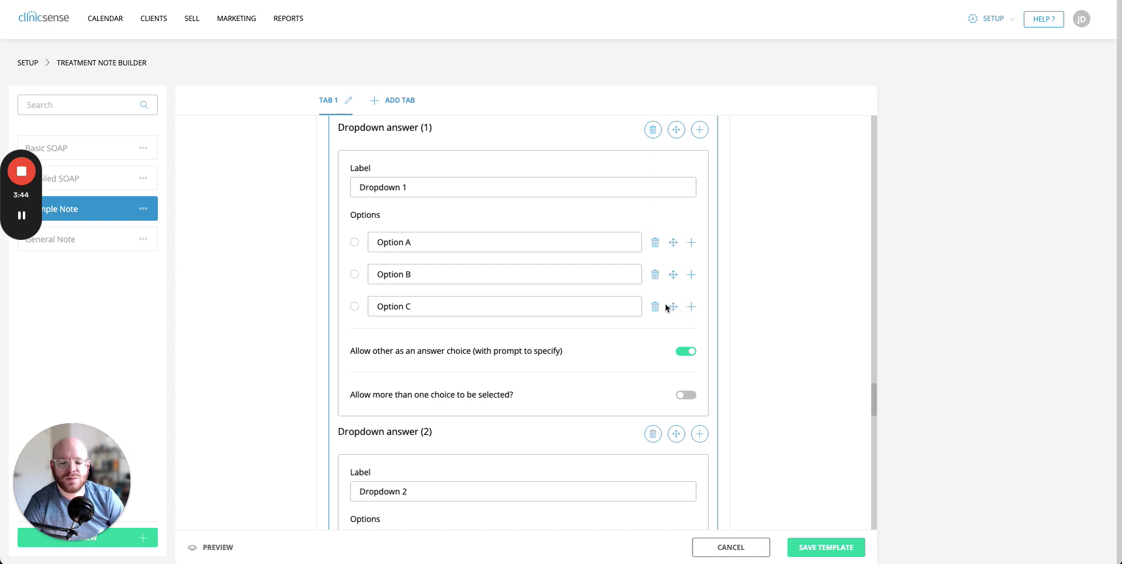
scroll(613, 349, "down", 1)
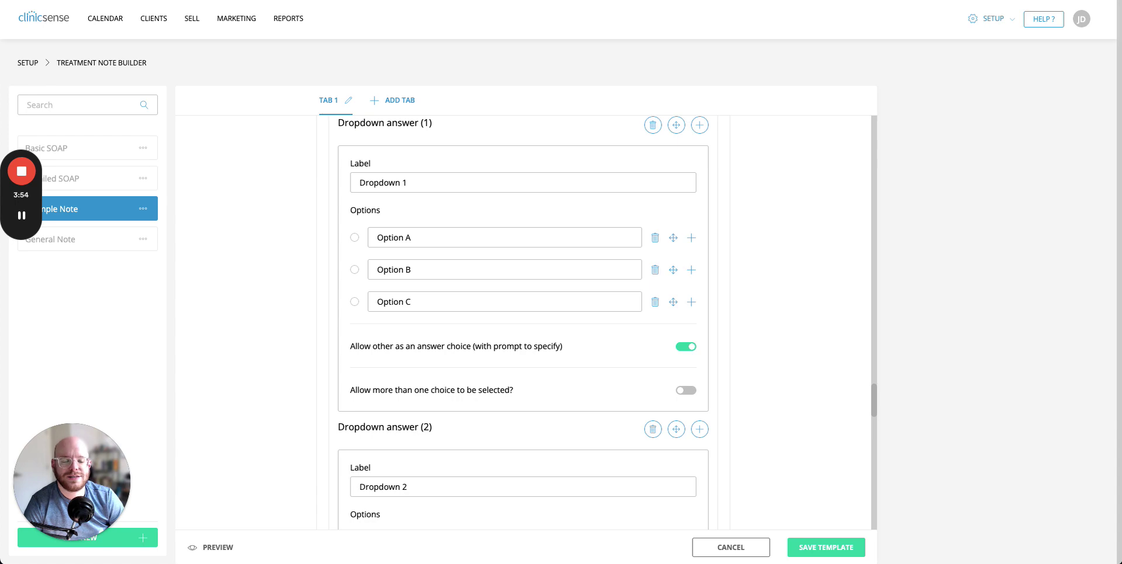
Step: In the note's Multiple drop downs question, set Dropdown 1 to Option A and Dropdown 2 to Option F
left_click(1043, 1)
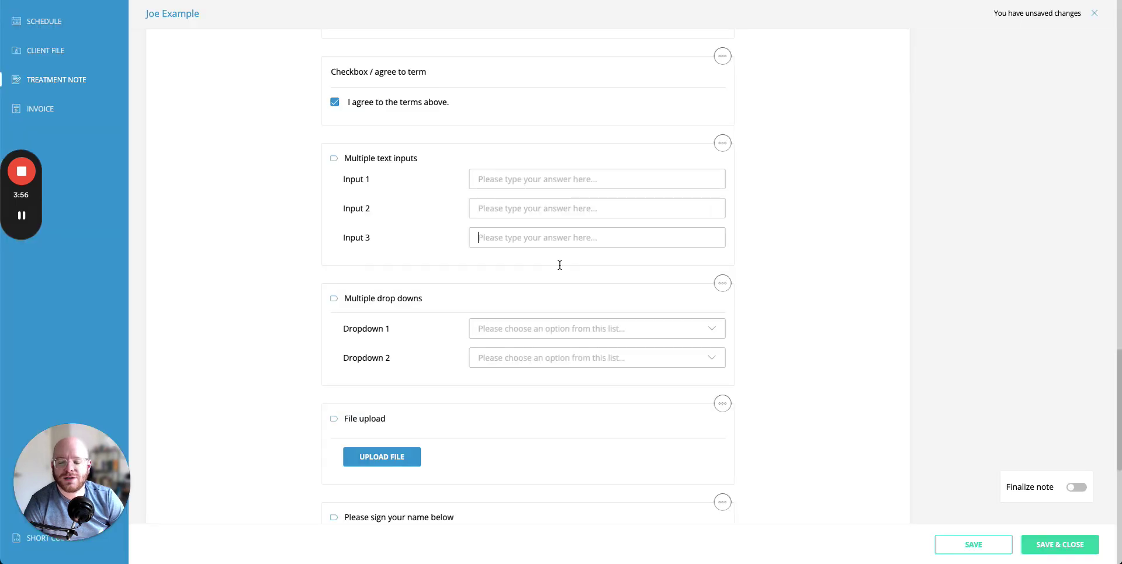
left_click(524, 324)
left_click(501, 358)
left_click(548, 357)
left_click(499, 421)
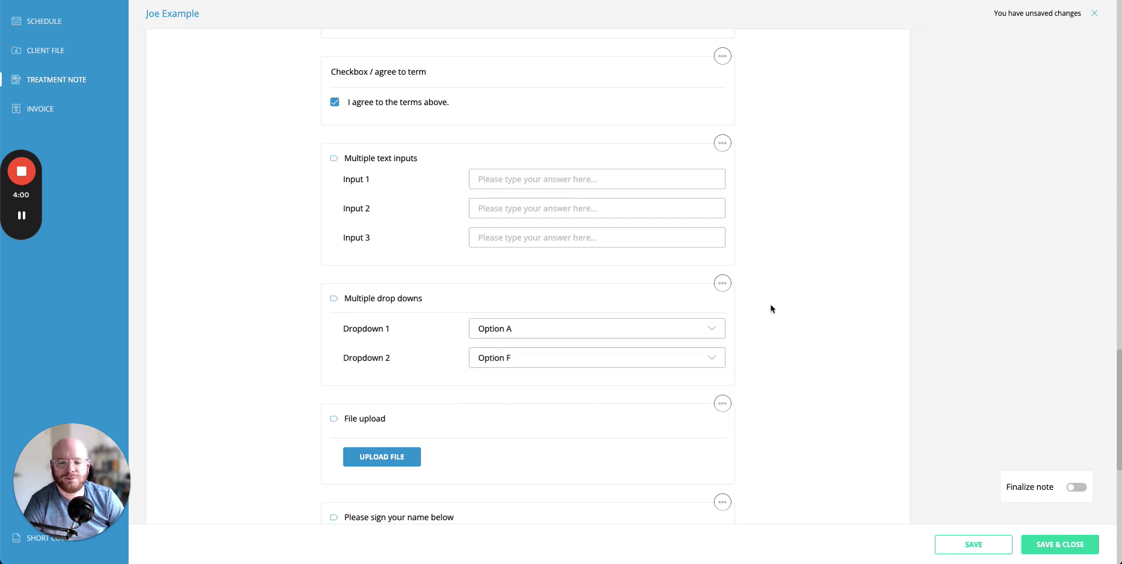
Step: Review the File upload question in the template and in the treatment note
key("Escape")
scroll(773, 263, "down", 7)
scroll(820, 267, "down", 5)
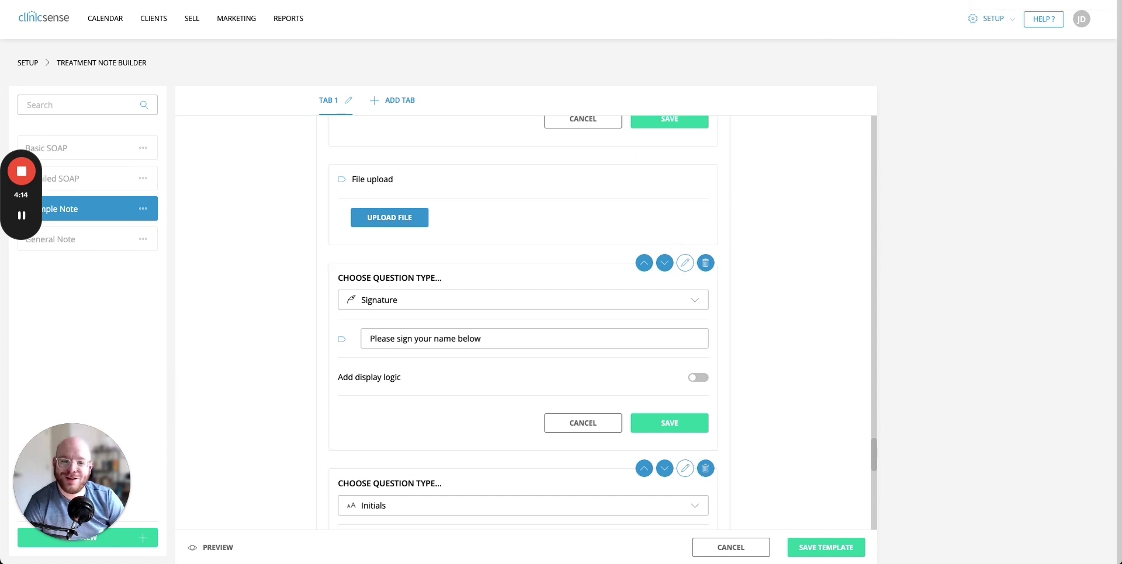
key("ctrl+Tab")
scroll(795, 273, "down", 3)
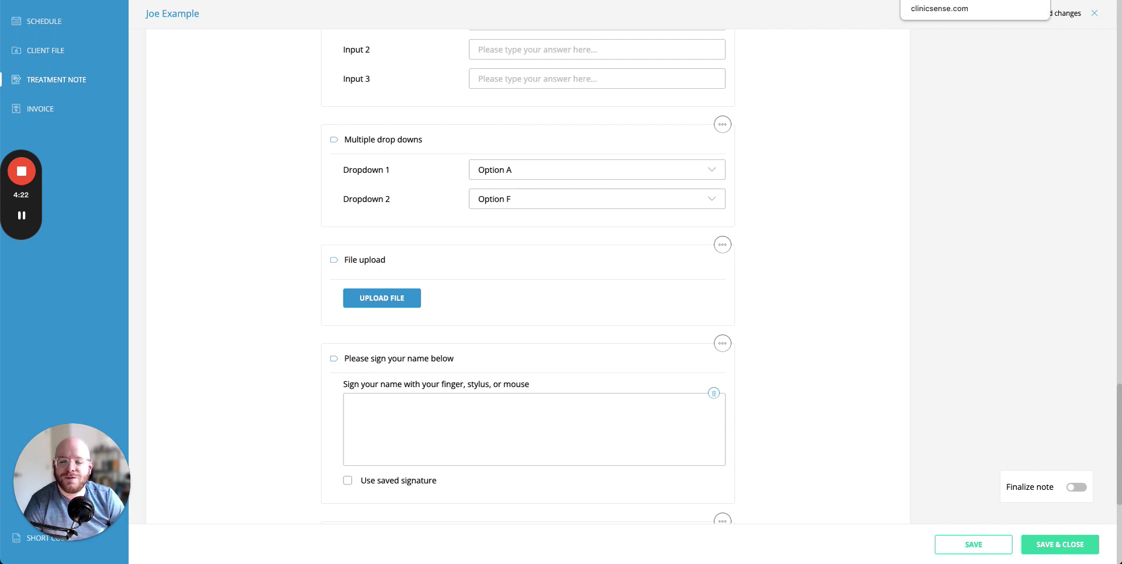
Step: Return to the template and examine the Signature question's prompt text without altering it
key("ctrl+Tab")
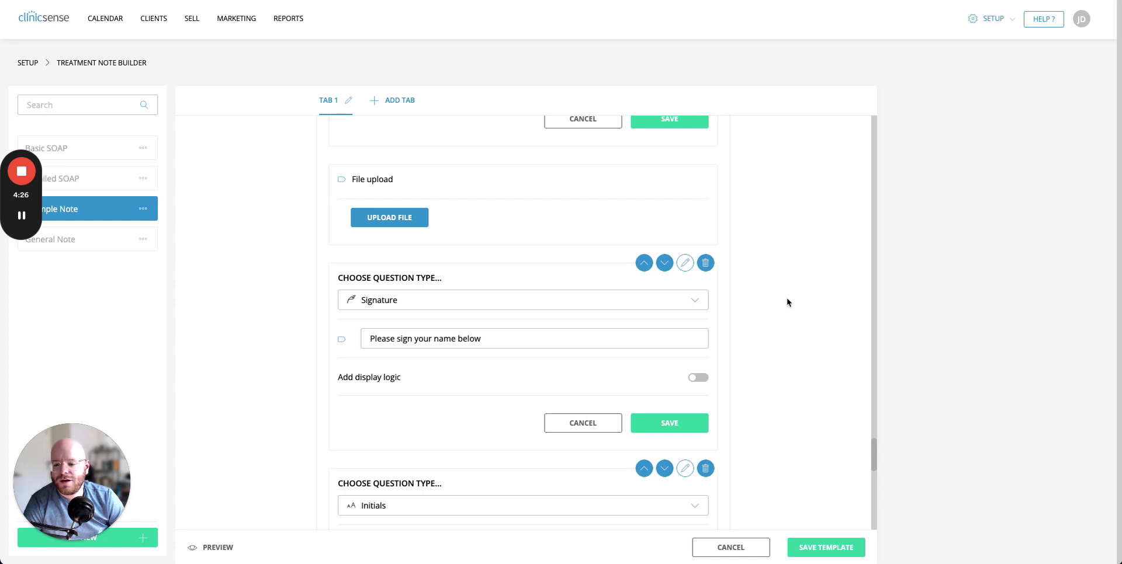
scroll(788, 302, "down", 2)
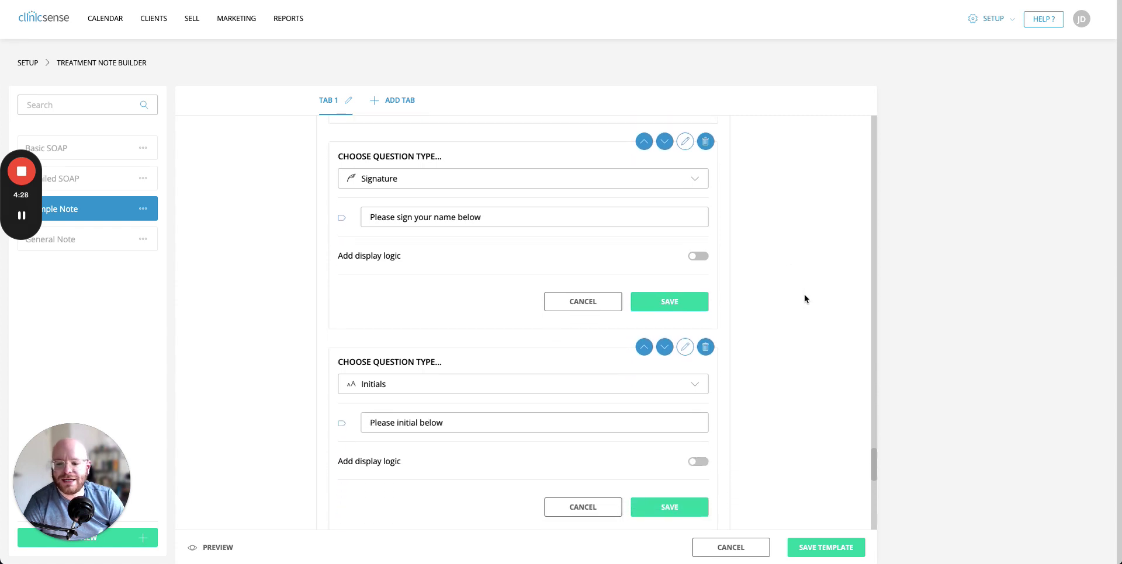
left_click(491, 216)
left_click_drag(492, 216, 363, 215)
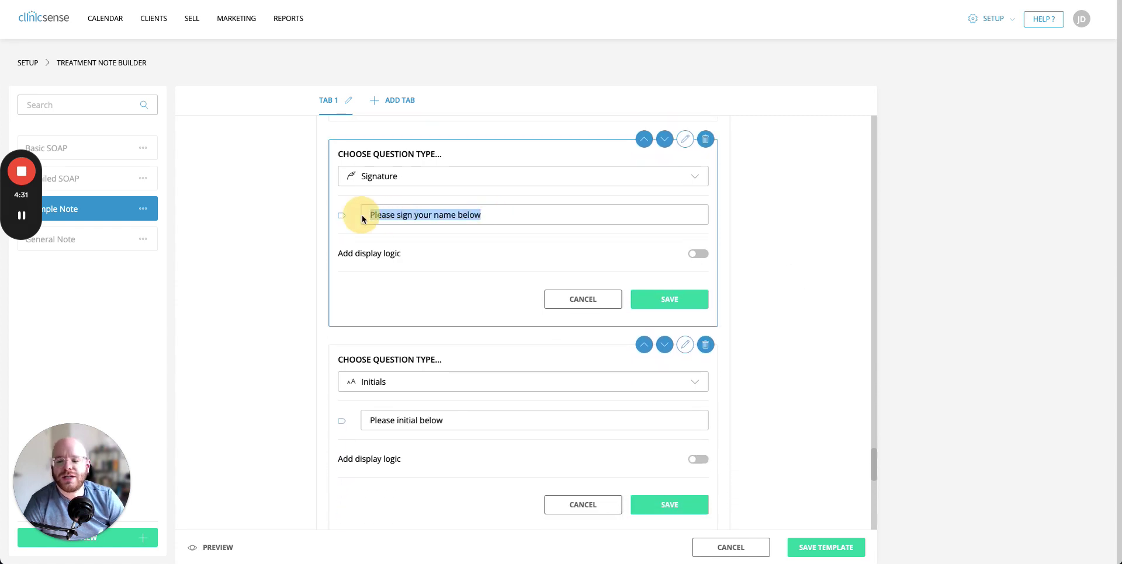
left_click(494, 216)
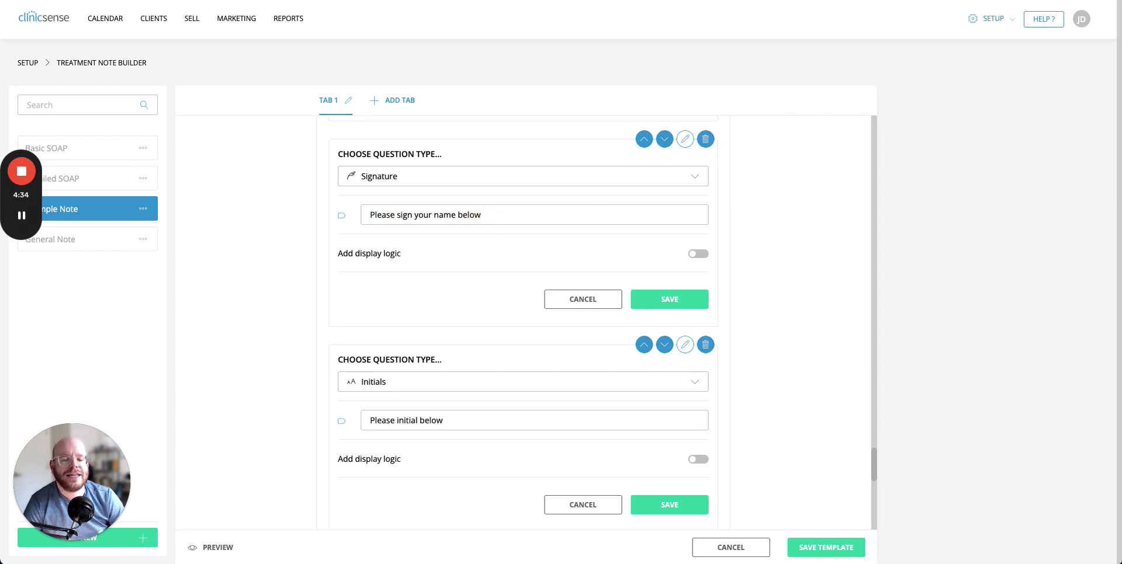
Step: Draw a freehand signature in the note's signature question, then replace it with the saved signature
key("ctrl+Tab")
scroll(713, 303, "down", 3)
mouse_move(397, 247)
left_mouse_down()
mouse_move(388, 226)
mouse_move(677, 227)
left_mouse_up()
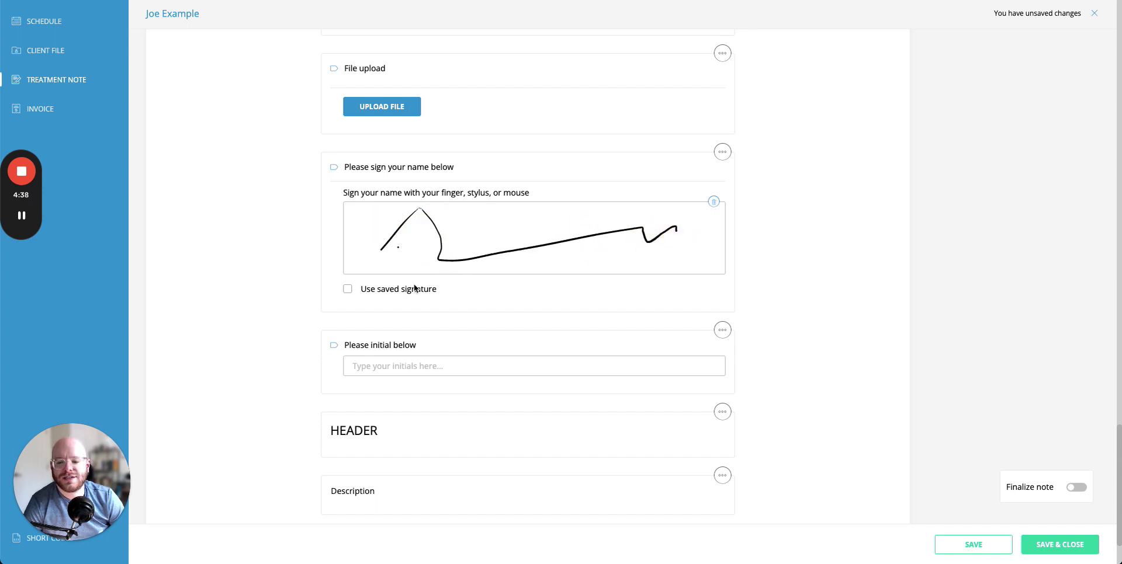
left_click(348, 290)
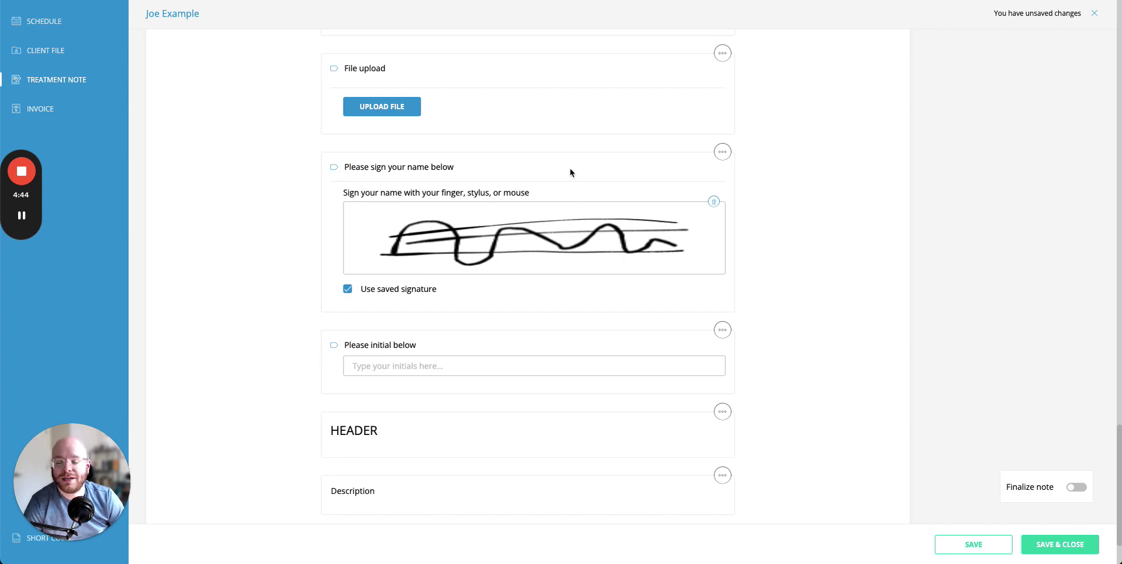
Step: Examine the Initials question's prompt text in the template and return to the treatment note
key("ctrl+Tab")
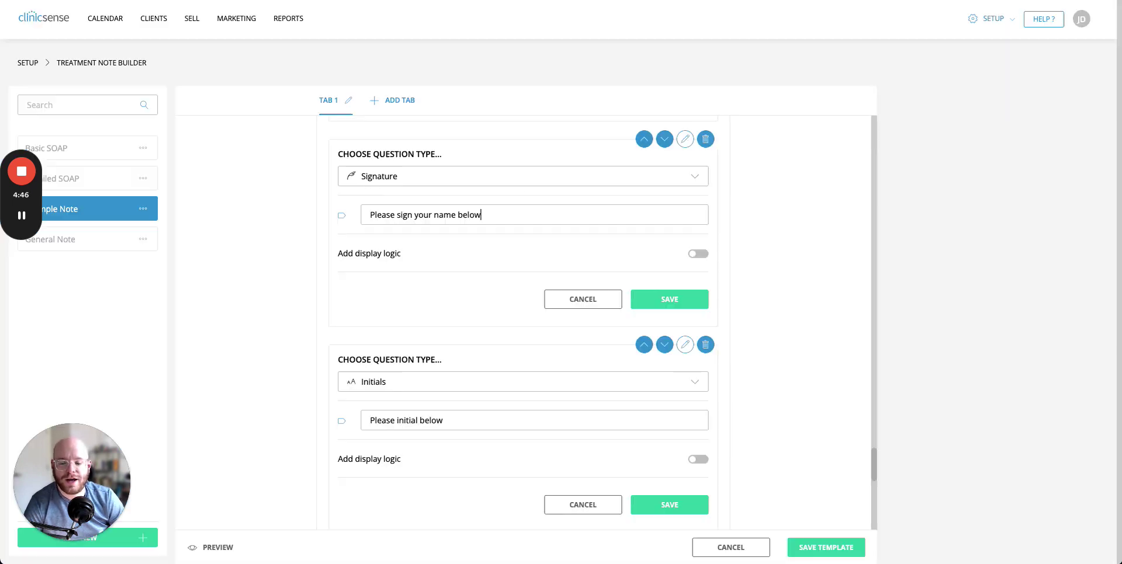
scroll(816, 319, "down", 4)
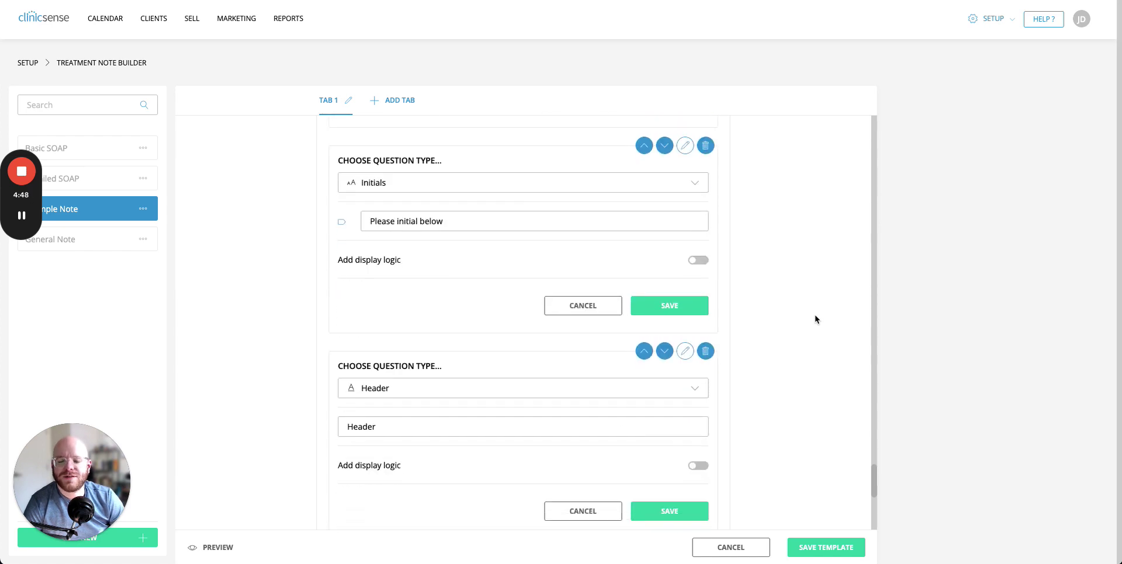
scroll(816, 319, "up", 1)
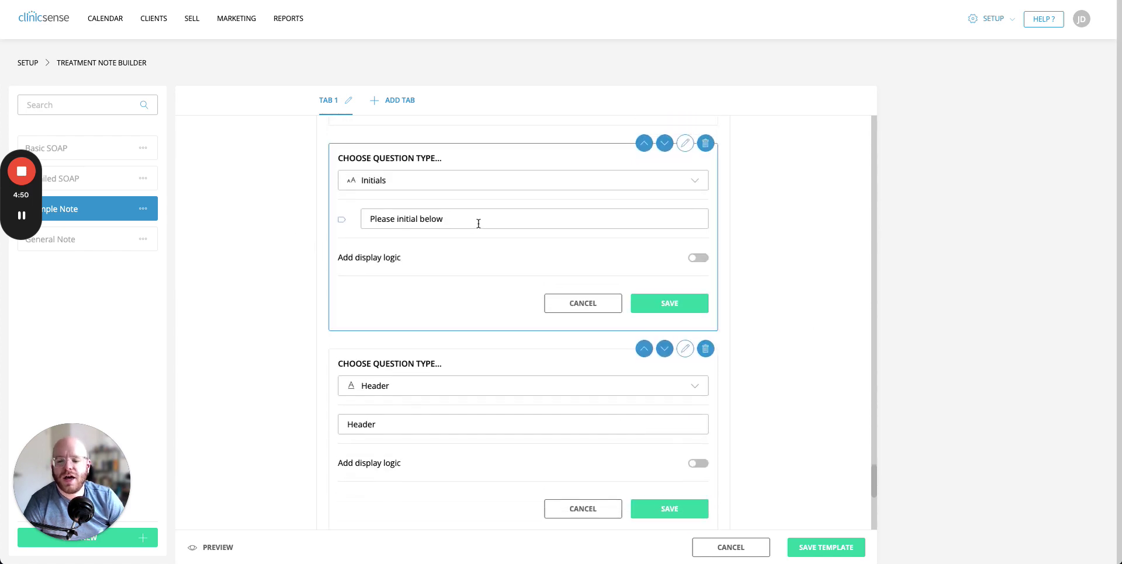
left_click_drag(476, 220, 366, 220)
key("ctrl+Tab")
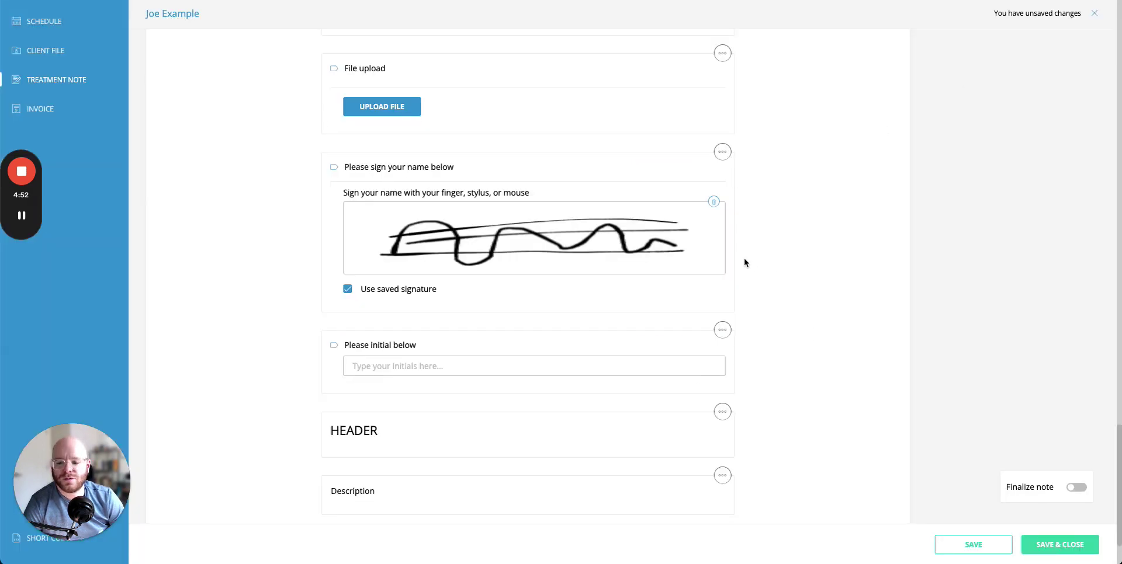
Step: Enter the signer's initials in the note's Please initial below question
scroll(754, 245, "down", 2)
left_click(494, 291)
type("JD")
left_click(834, 140)
left_click(416, 289)
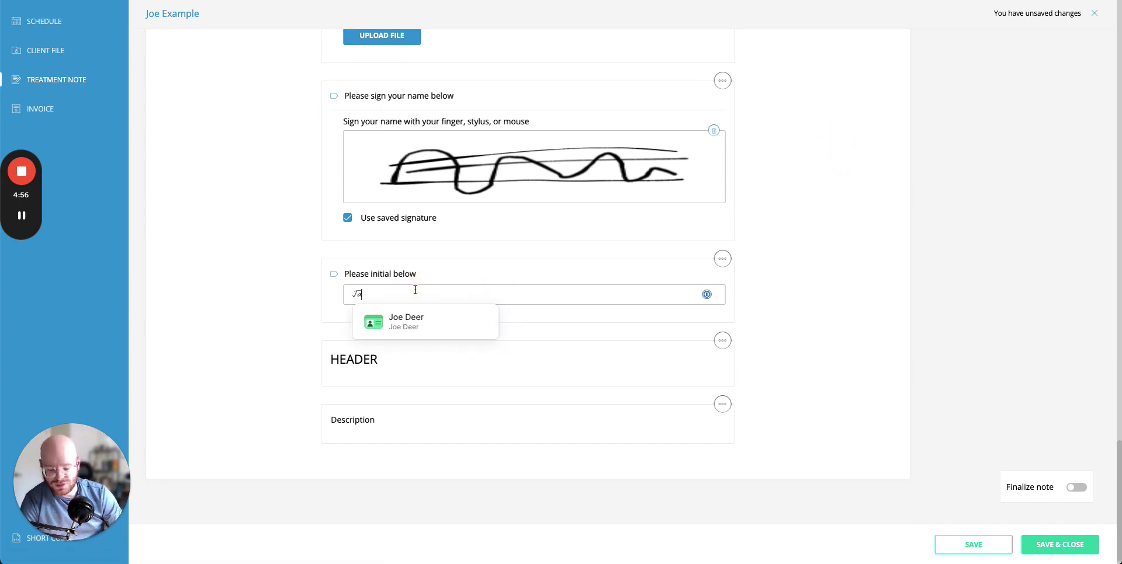
type("D")
left_click(161, 335)
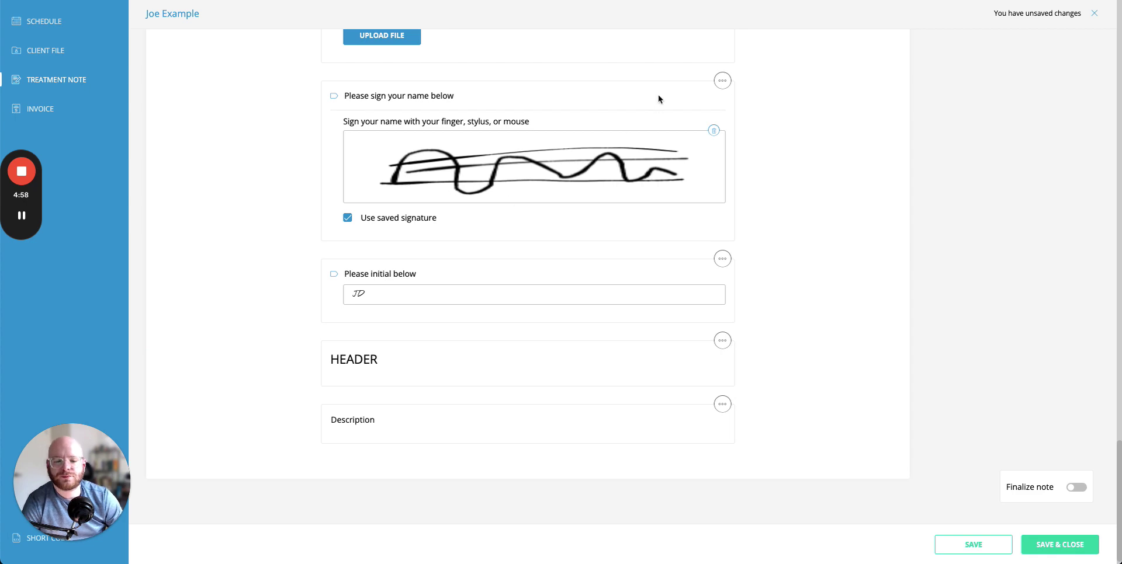
Step: Return to the template and examine the Header question's text and the Description question's text editor without altering them
left_click(941, 1)
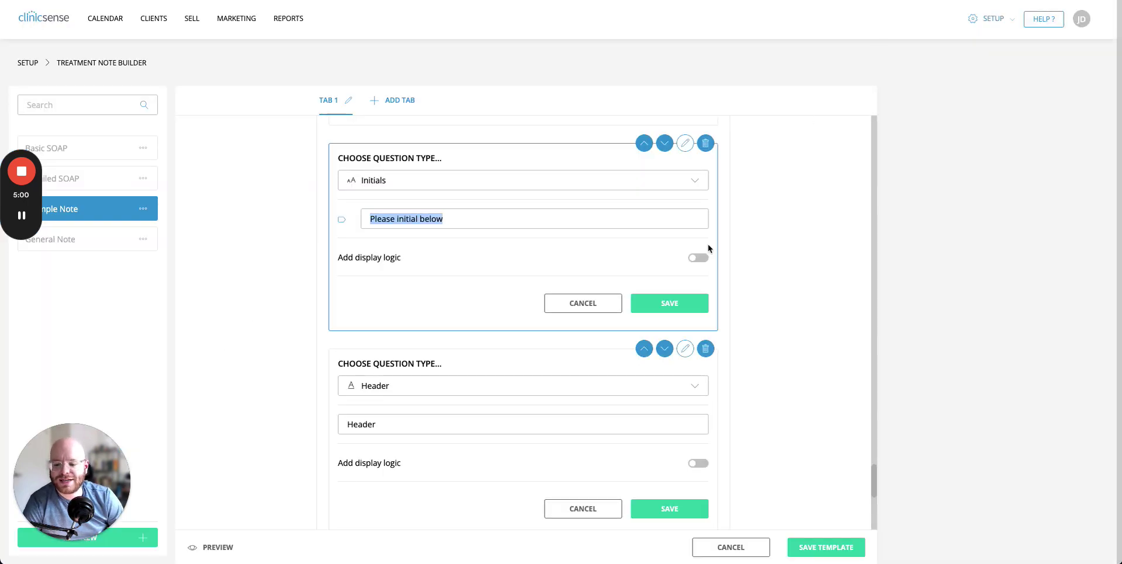
scroll(711, 250, "down", 5)
scroll(716, 255, "up", 2)
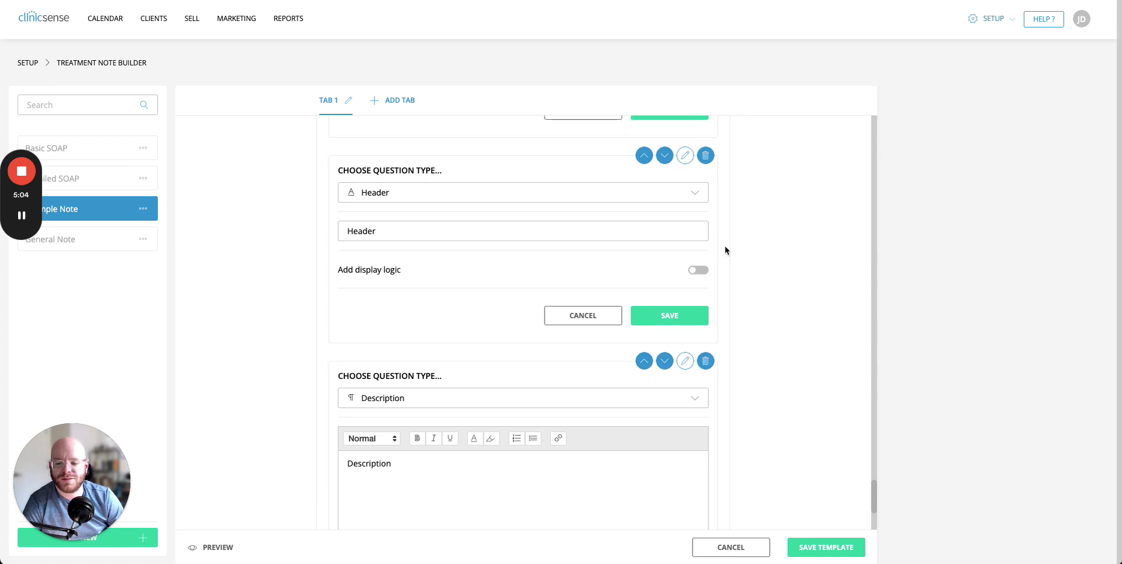
double_click(358, 234)
scroll(397, 351, "down", 1)
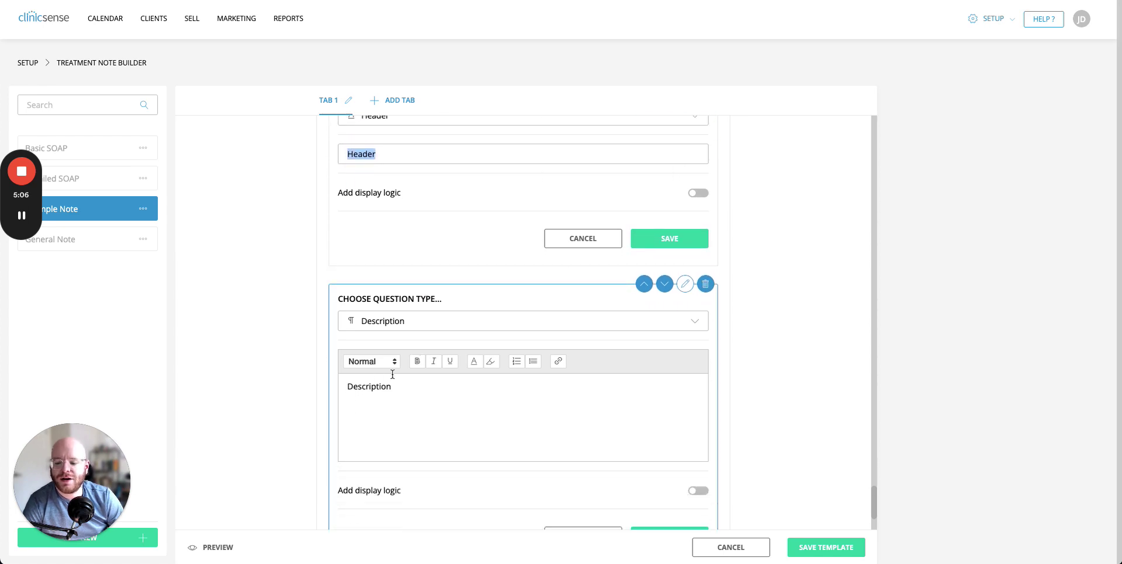
left_click(363, 390)
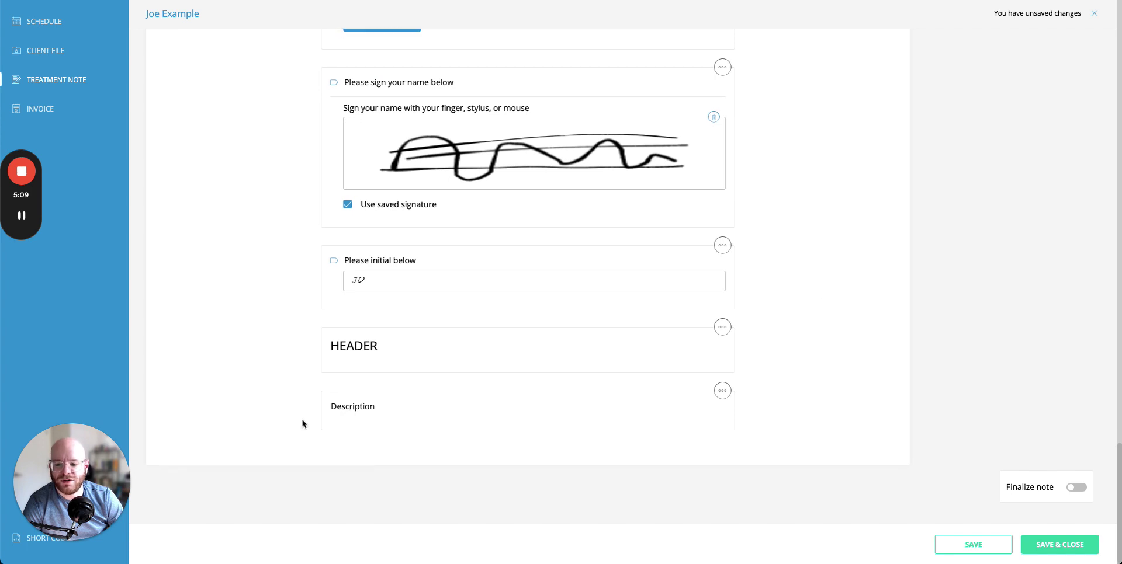
Step: Examine how the Header and Description elements are displayed in the client's treatment note
left_click_drag(403, 343, 327, 351)
left_click(289, 348)
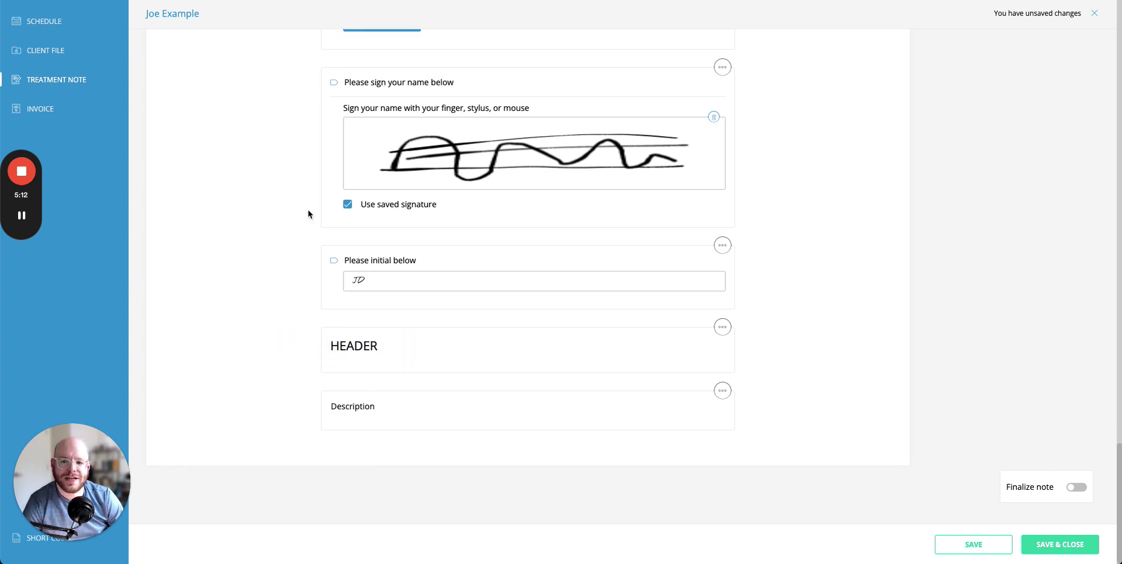
left_click_drag(377, 407, 321, 406)
left_click(276, 398)
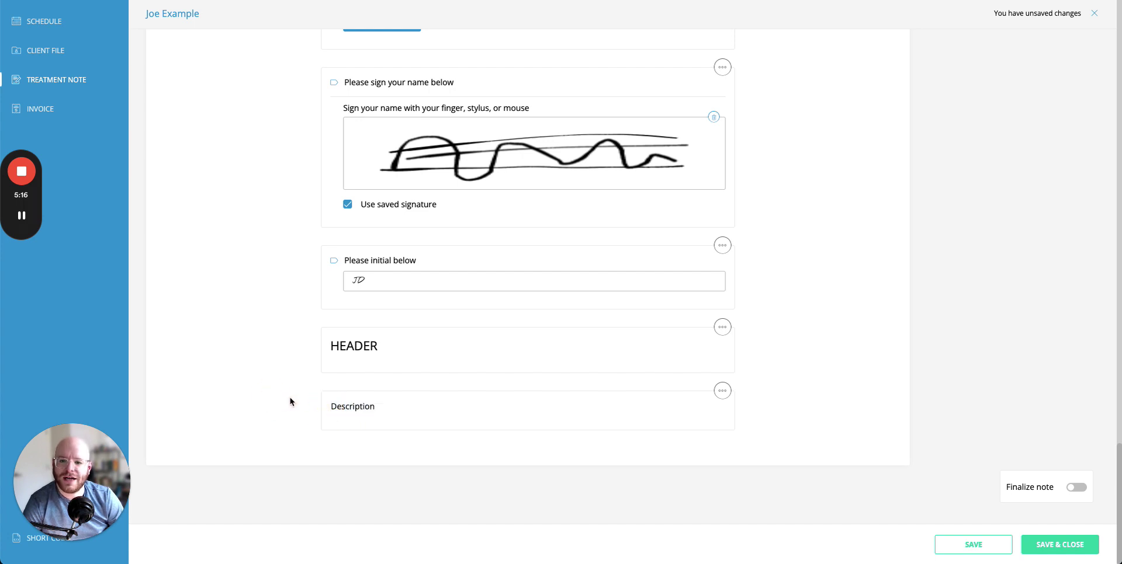